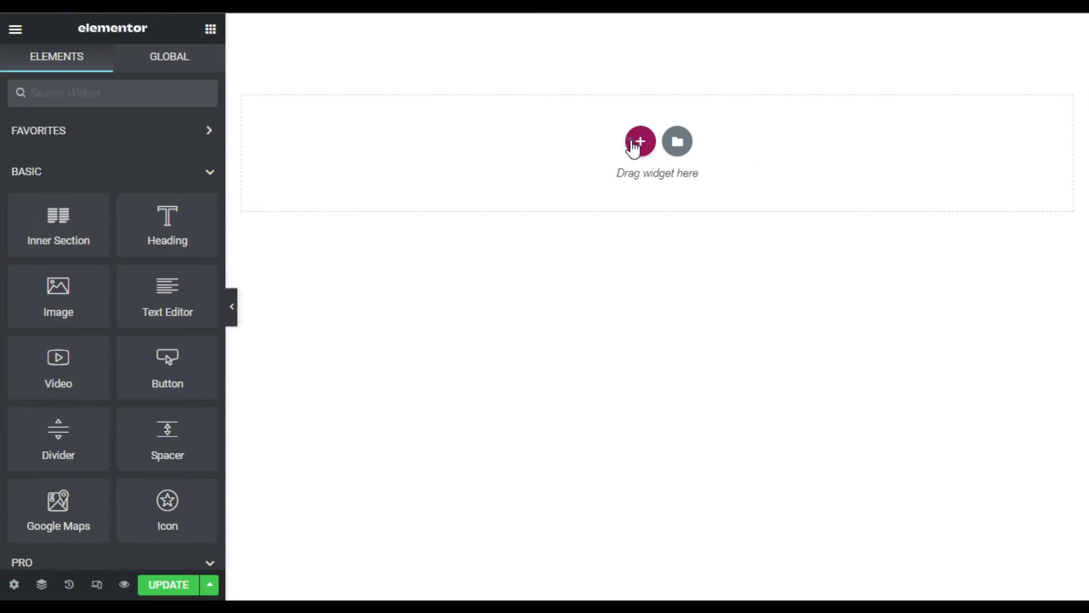
# - Start a new section on the empty page to bring up the column structure choices
pyautogui.click(632, 141)
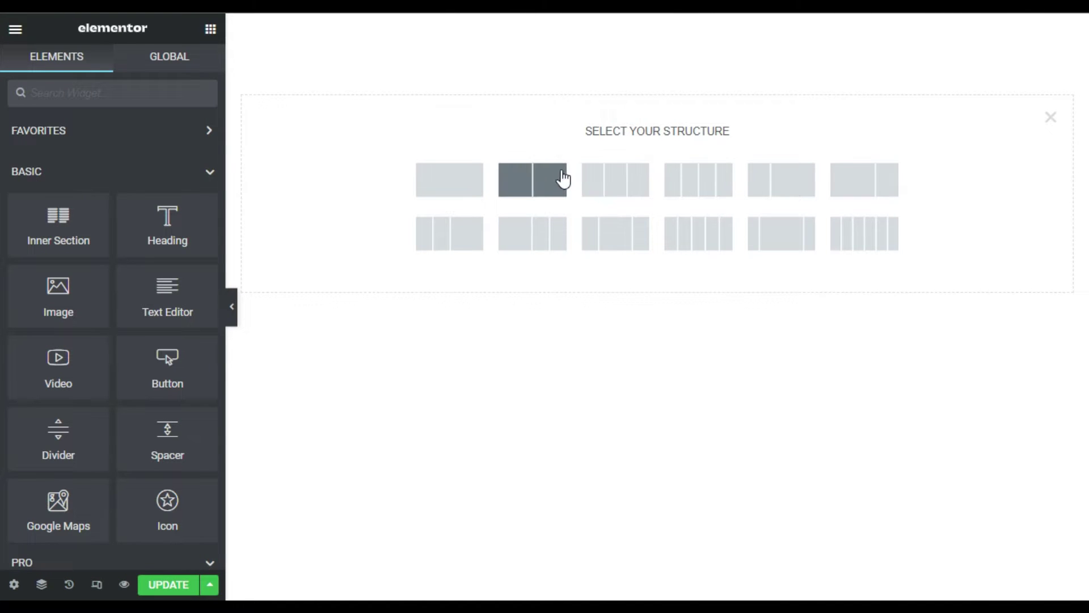
# - Add a two-column section with a minimum height of 100 VH
pyautogui.click(530, 180)
pyautogui.click(178, 272)
pyautogui.click(151, 308)
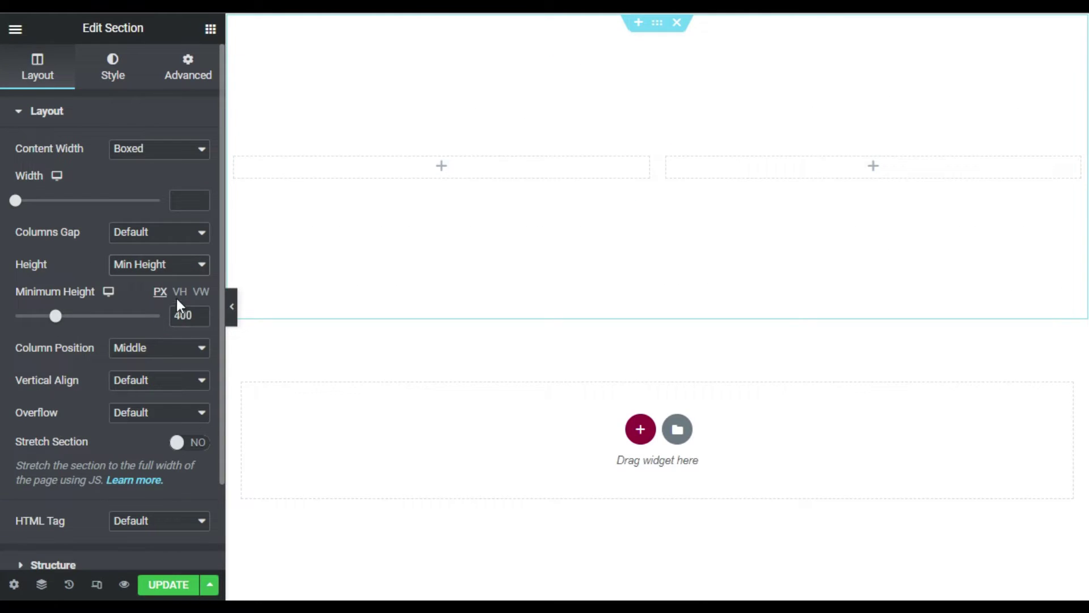
pyautogui.click(181, 298)
pyautogui.doubleClick(177, 312)
pyautogui.write('400')
pyautogui.click(199, 320)
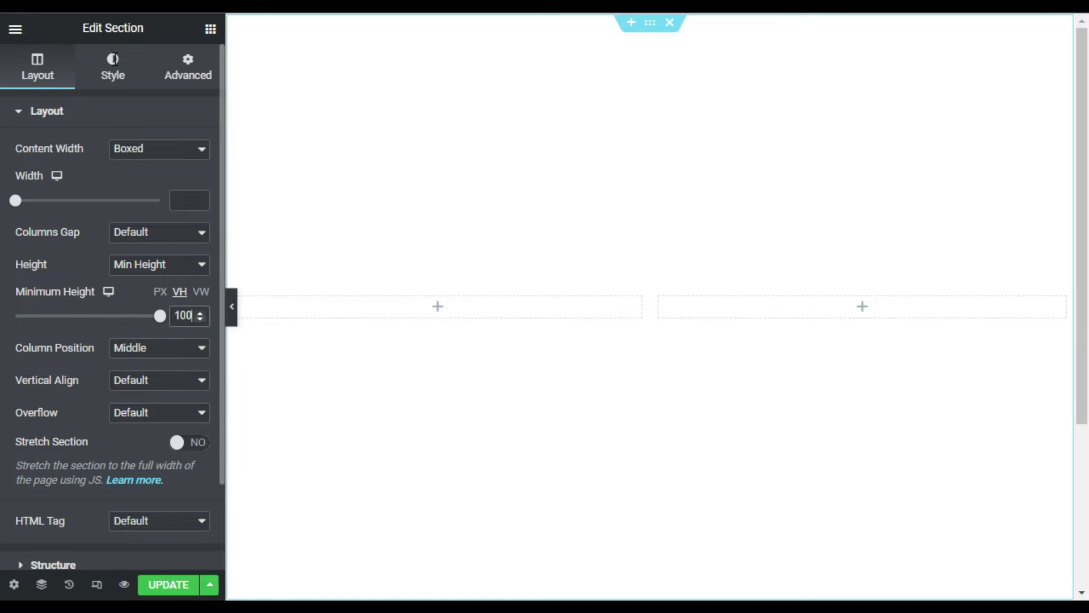
# - Set the section padding in percent to 5 top, 15 right, 0 bottom, 15 left
pyautogui.click(198, 68)
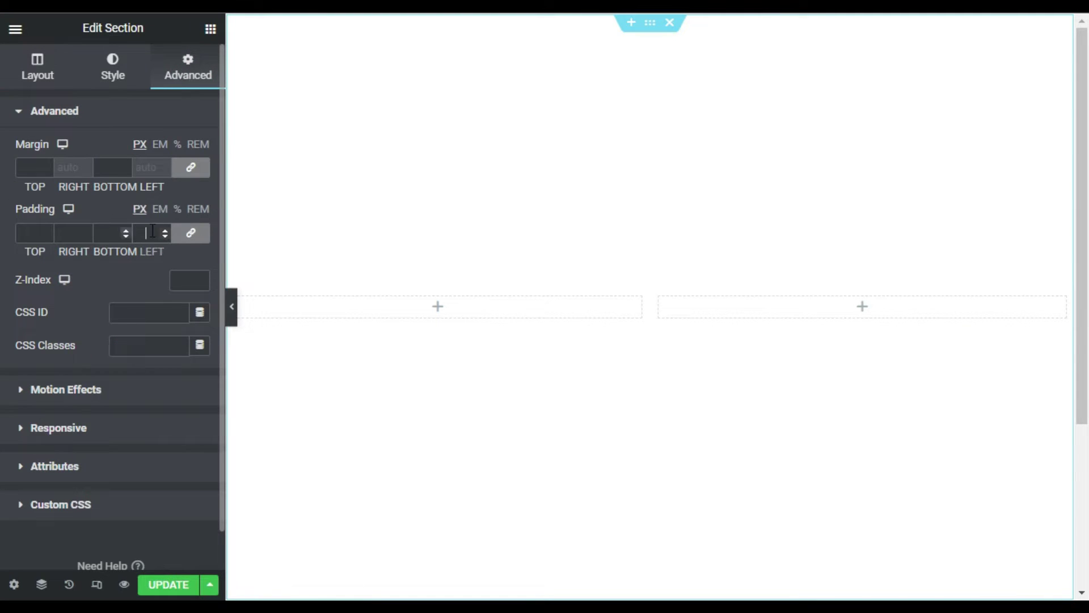
pyautogui.click(177, 212)
pyautogui.click(204, 233)
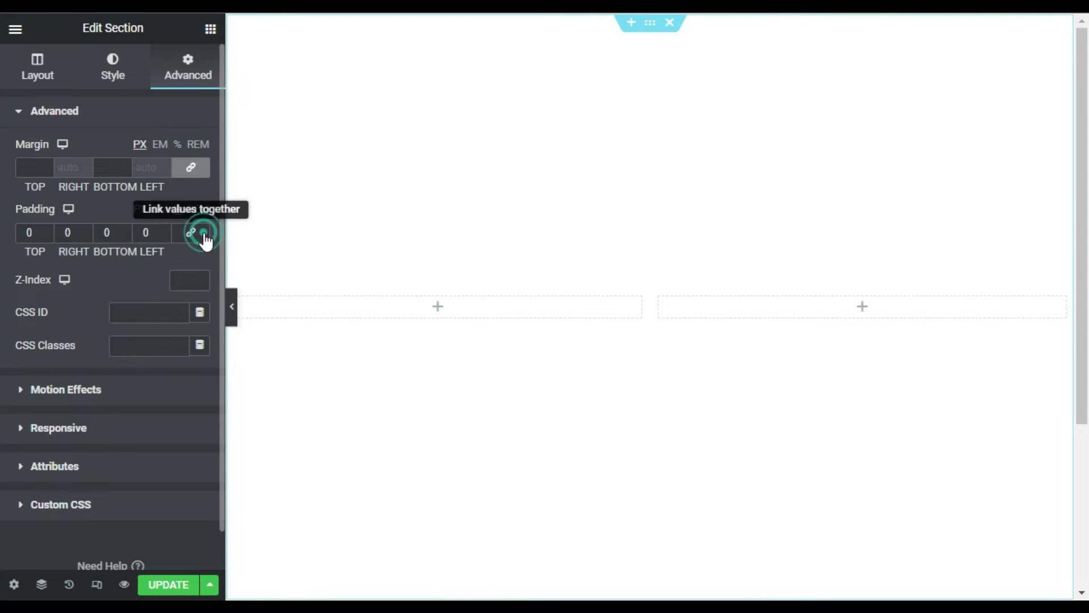
pyautogui.doubleClick(29, 232)
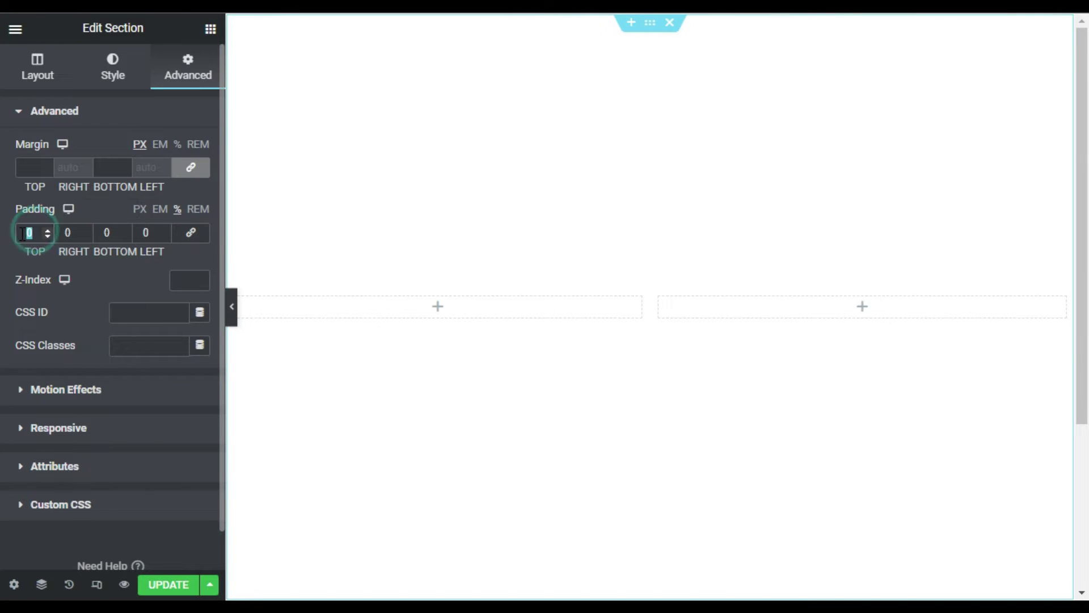
pyautogui.write('5')
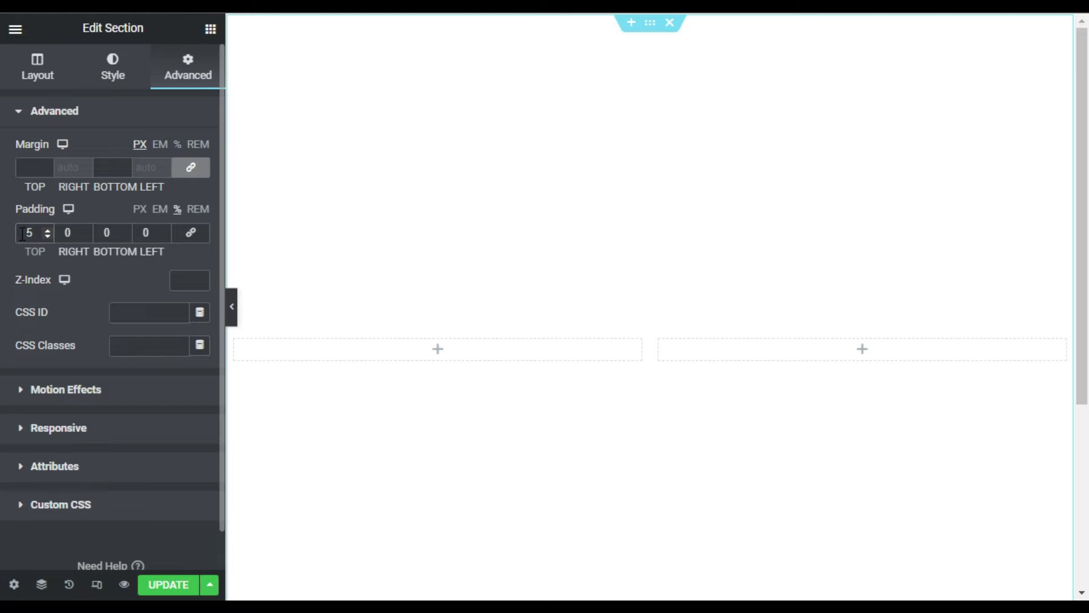
pyautogui.doubleClick(67, 233)
pyautogui.write('15')
pyautogui.press('Tab')
pyautogui.press('Tab')
pyautogui.write('15')
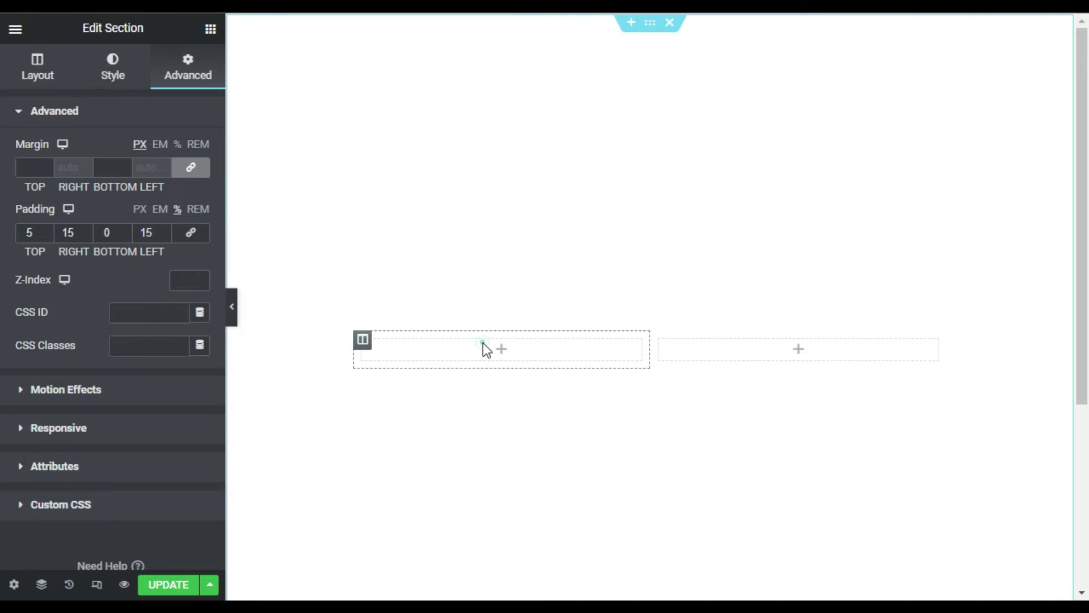
pyautogui.click(489, 347)
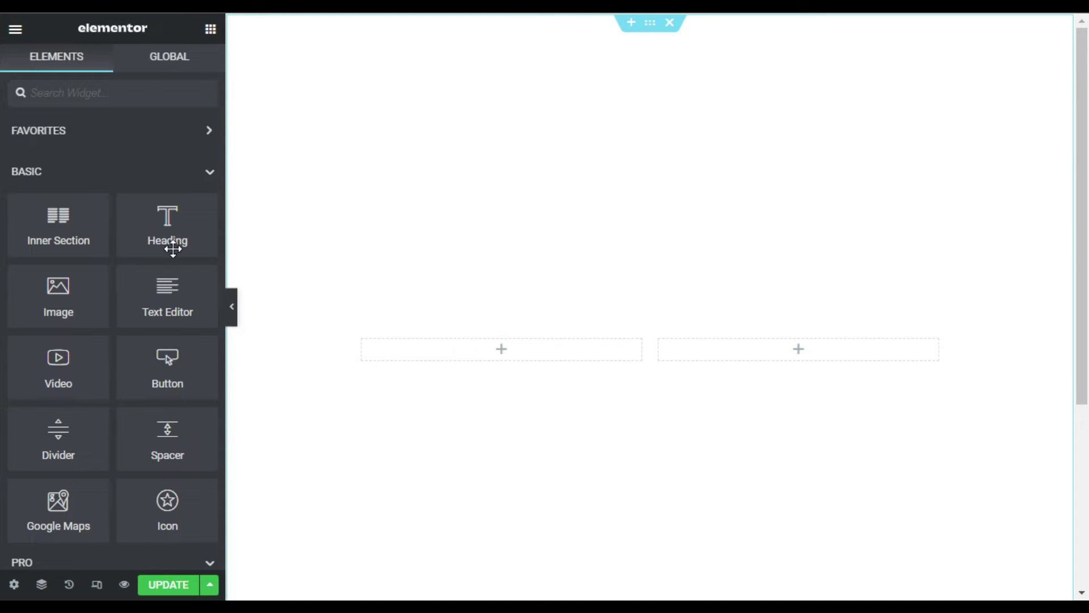
# - Place a Heading, a Text Editor paragraph and a Button in the left column
pyautogui.moveTo(144, 219); pyautogui.dragTo(486, 346)
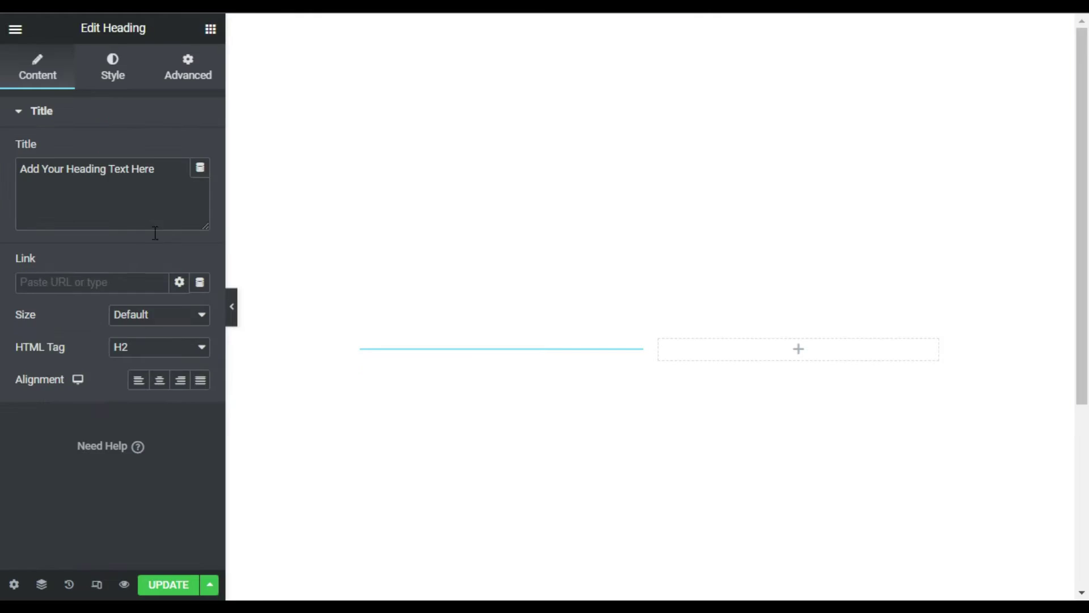
pyautogui.click(209, 32)
pyautogui.moveTo(164, 298); pyautogui.dragTo(477, 358)
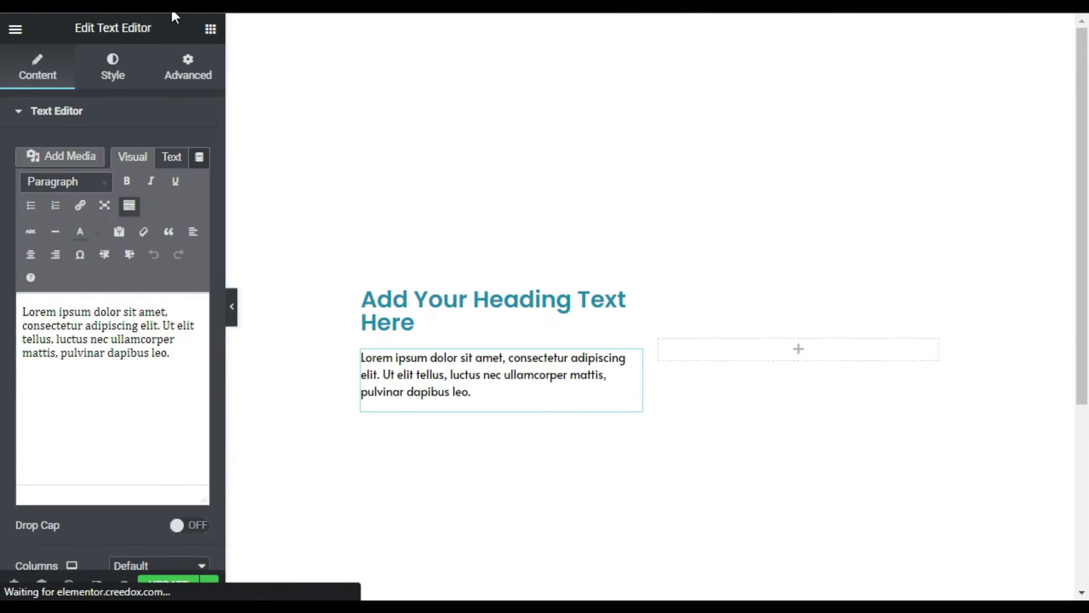
pyautogui.click(210, 32)
pyautogui.moveTo(165, 363); pyautogui.dragTo(474, 413)
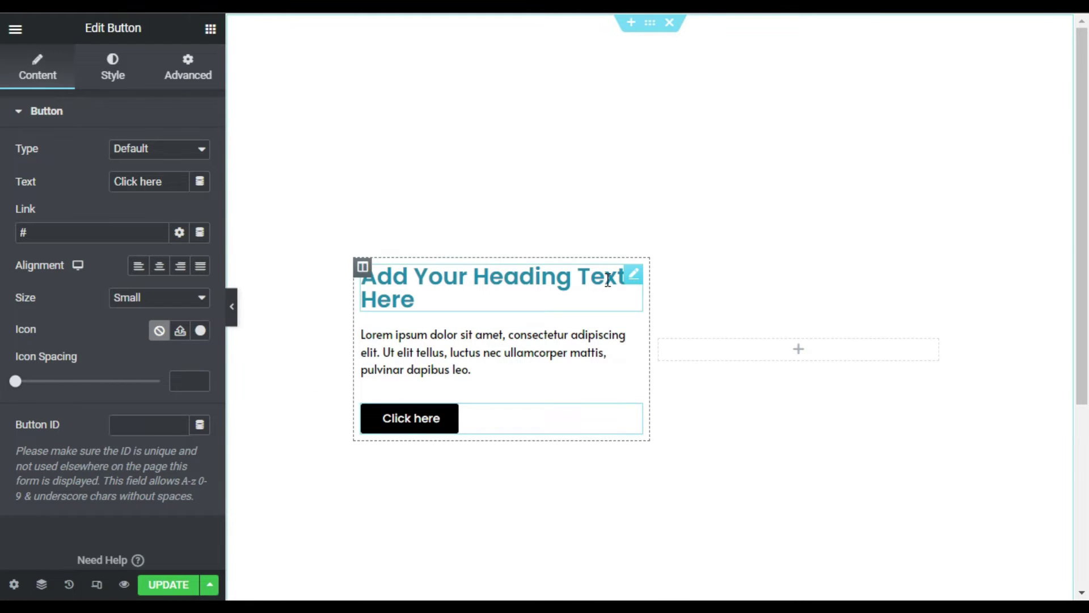
# - Retitle the heading 'The Worst' and colour it purple
pyautogui.click(627, 277)
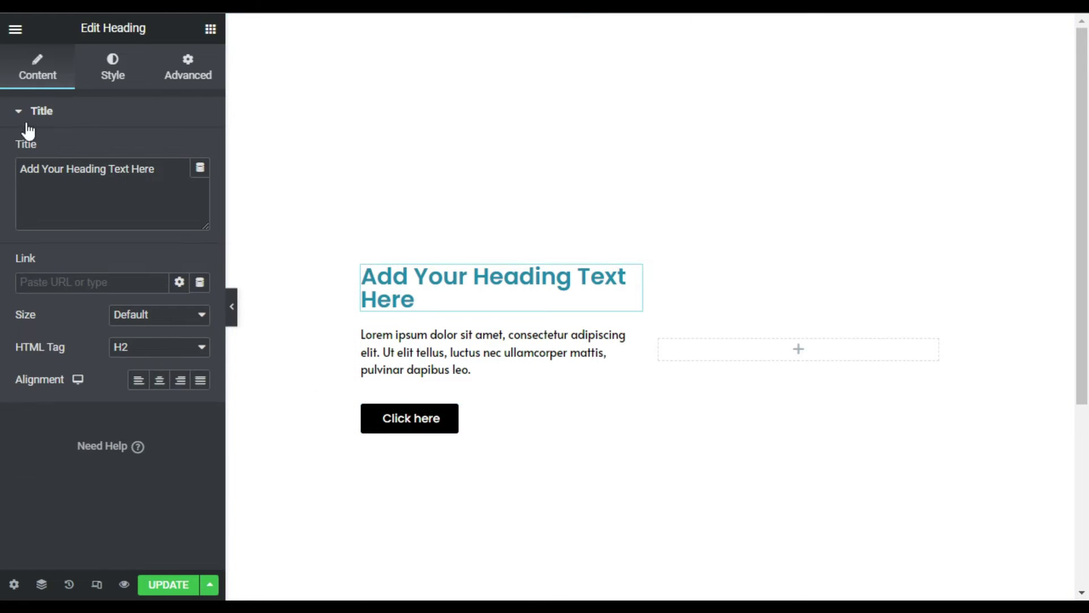
pyautogui.tripleClick(167, 165)
pyautogui.write('The Worst')
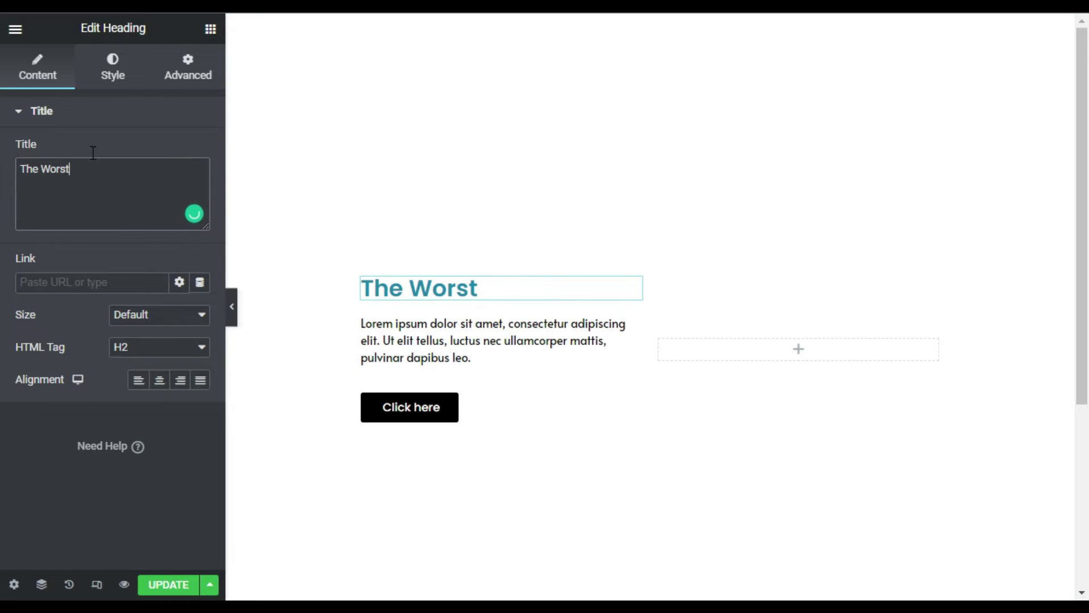
pyautogui.click(108, 66)
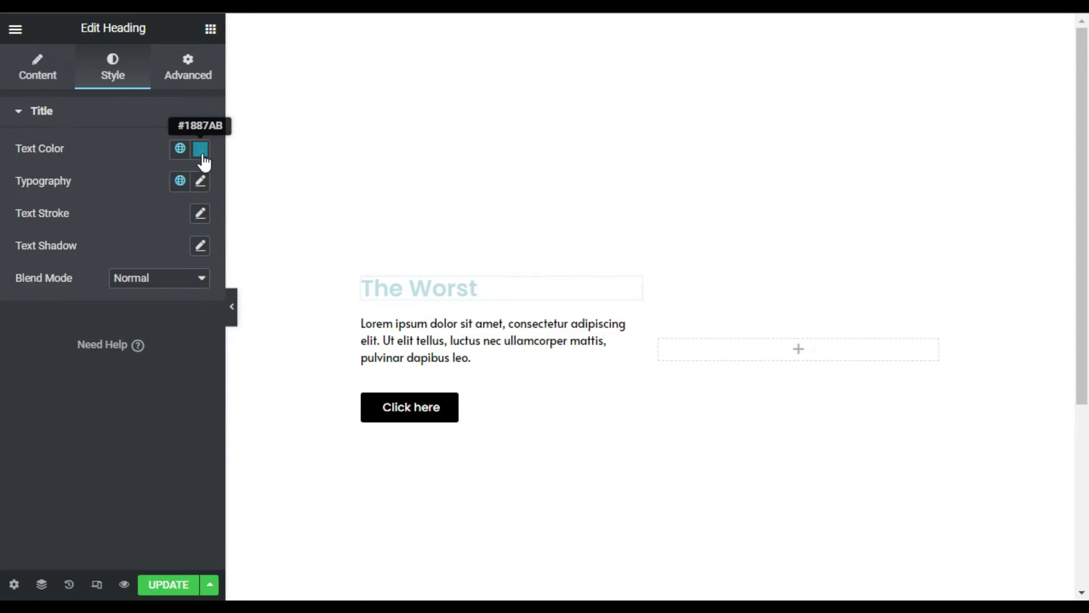
pyautogui.click(201, 156)
pyautogui.moveTo(120, 348); pyautogui.dragTo(149, 348)
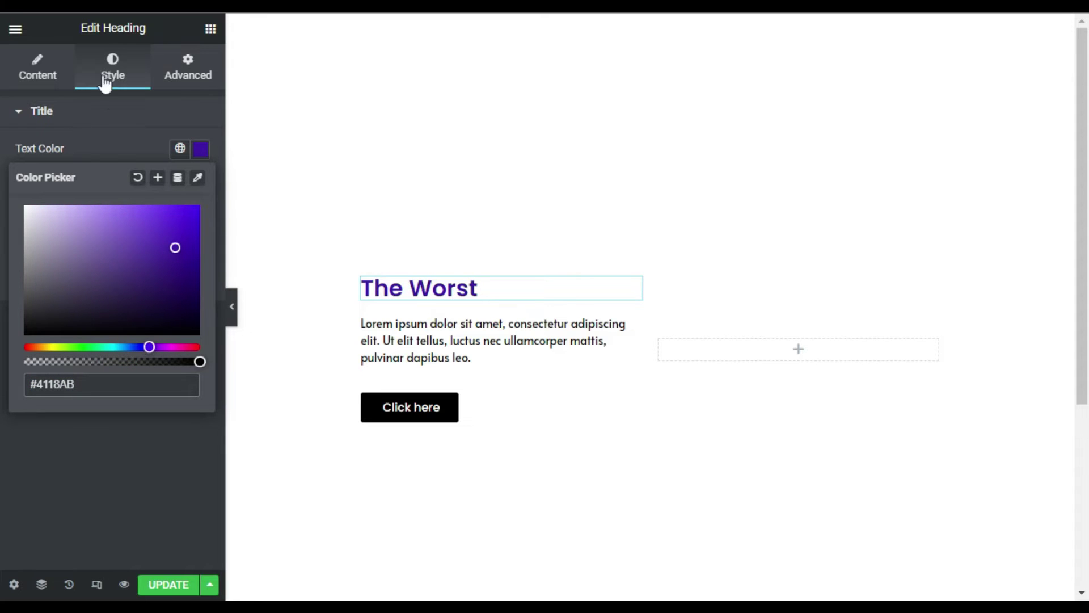
pyautogui.click(111, 136)
# - Give the heading typography size 35, weight 800 Extra Bold and uppercase
pyautogui.click(134, 105)
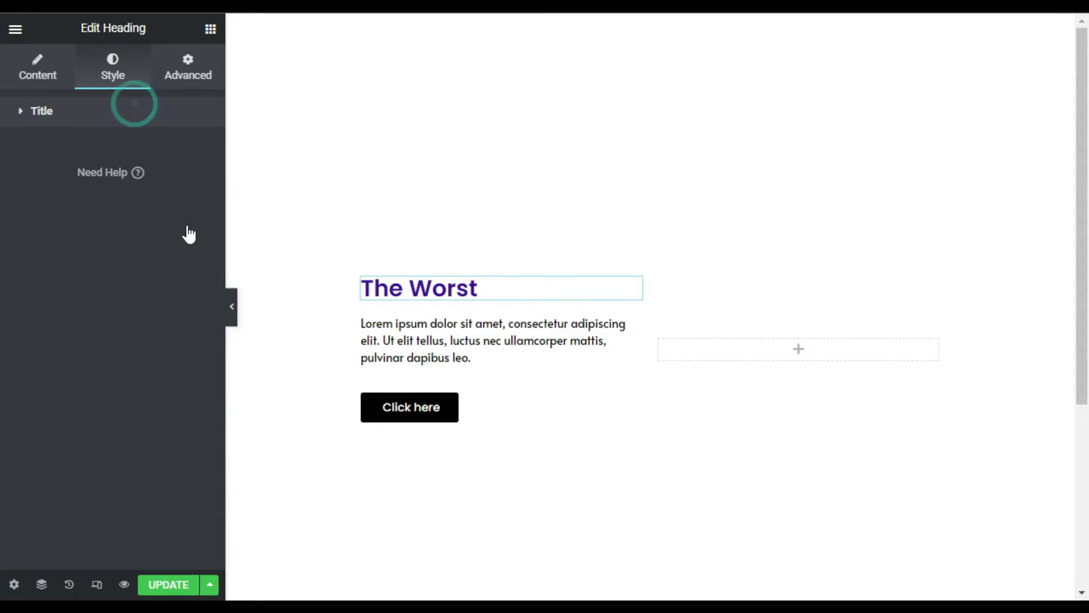
pyautogui.click(200, 182)
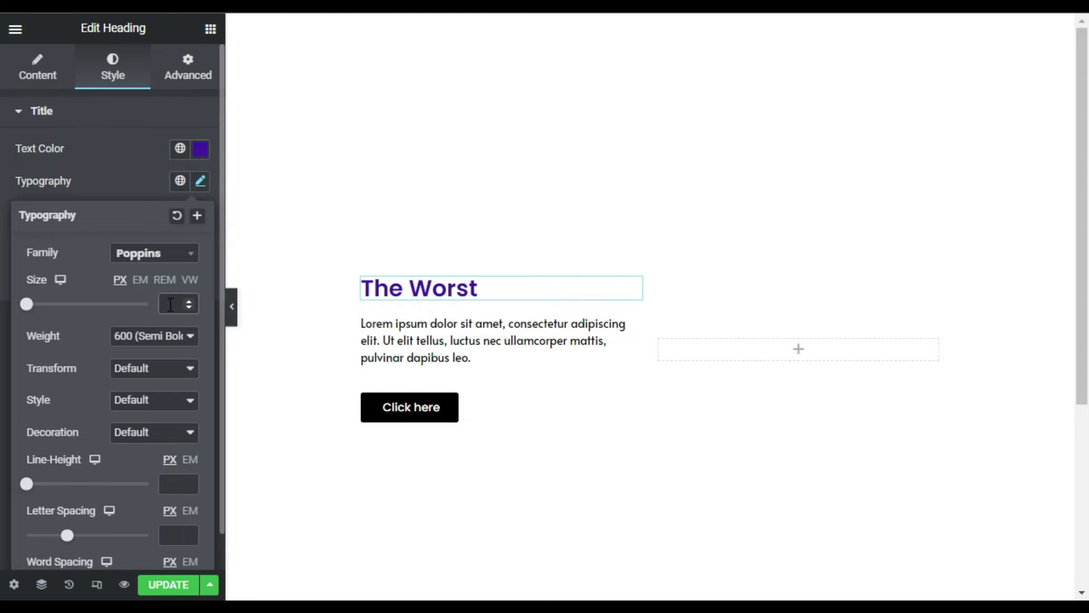
pyautogui.write('35')
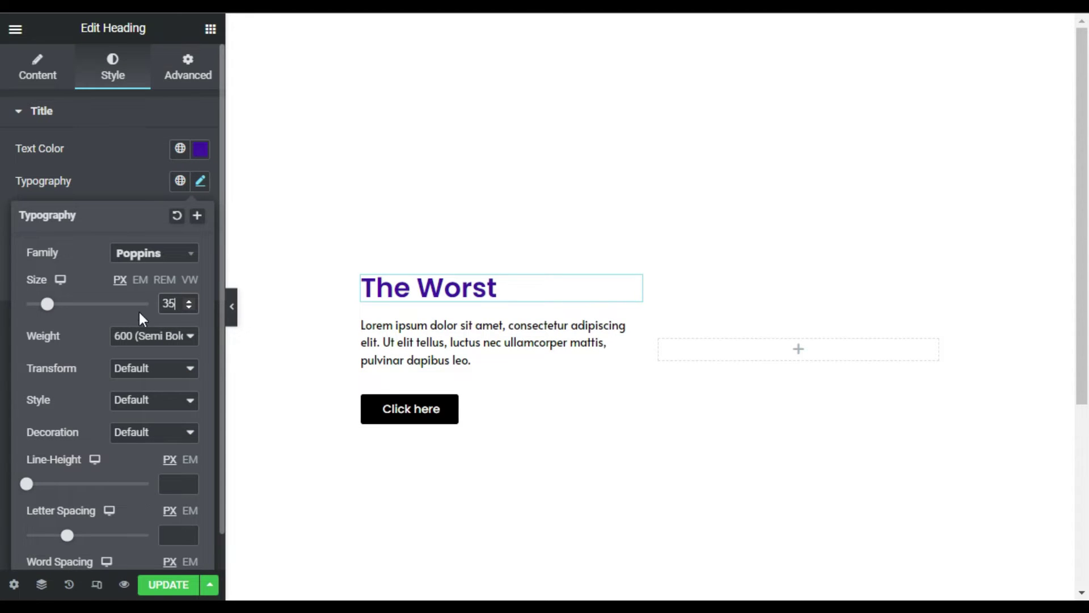
pyautogui.click(135, 339)
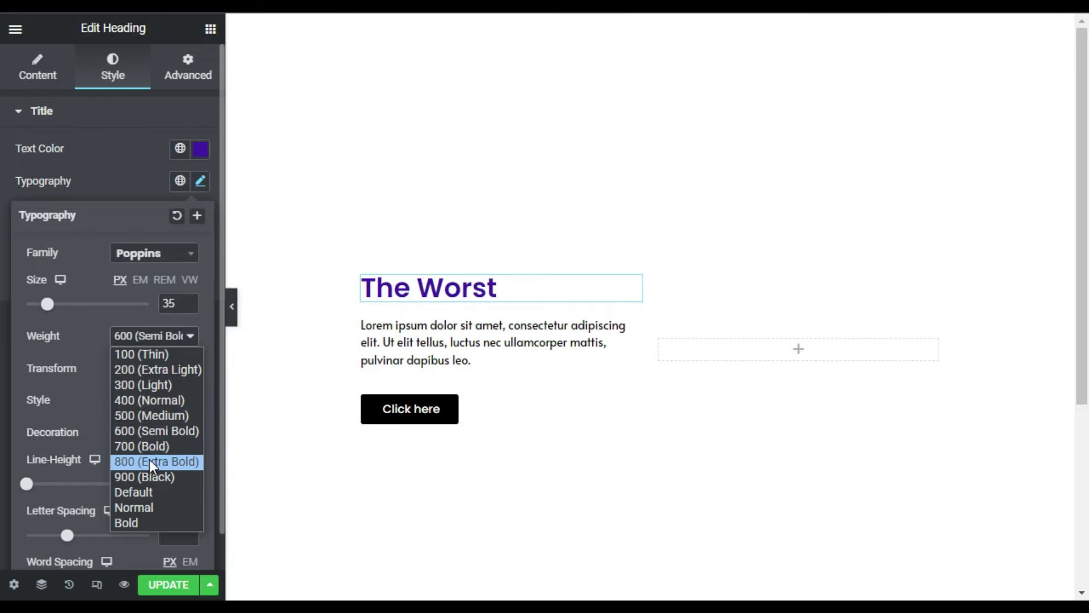
pyautogui.click(152, 464)
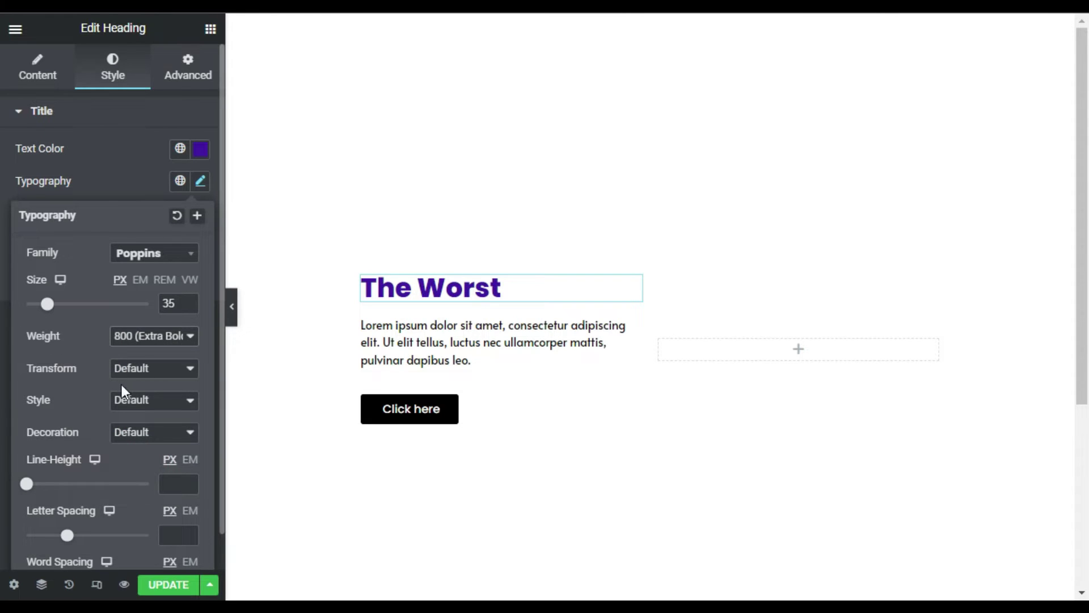
pyautogui.click(139, 369)
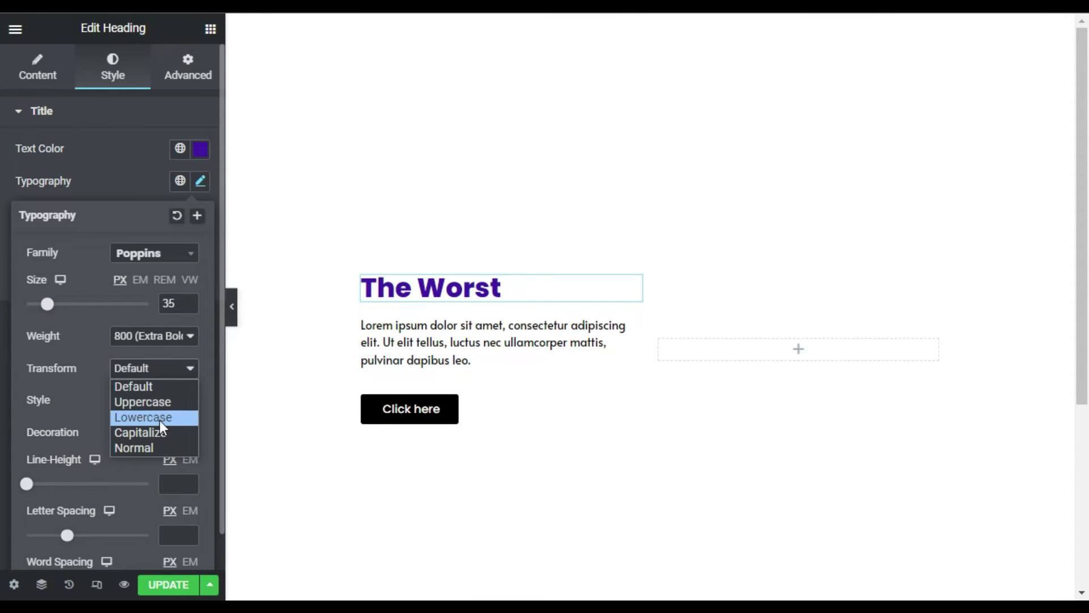
pyautogui.click(161, 402)
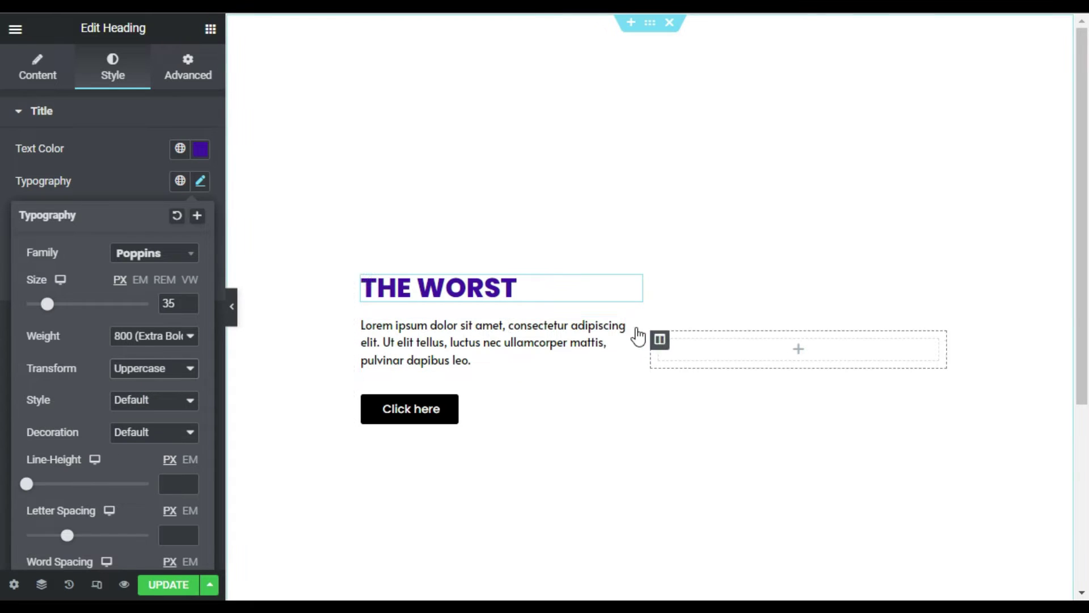
# - Replace the placeholder paragraph with the pasted book blurb
pyautogui.click(636, 333)
pyautogui.tripleClick(123, 392)
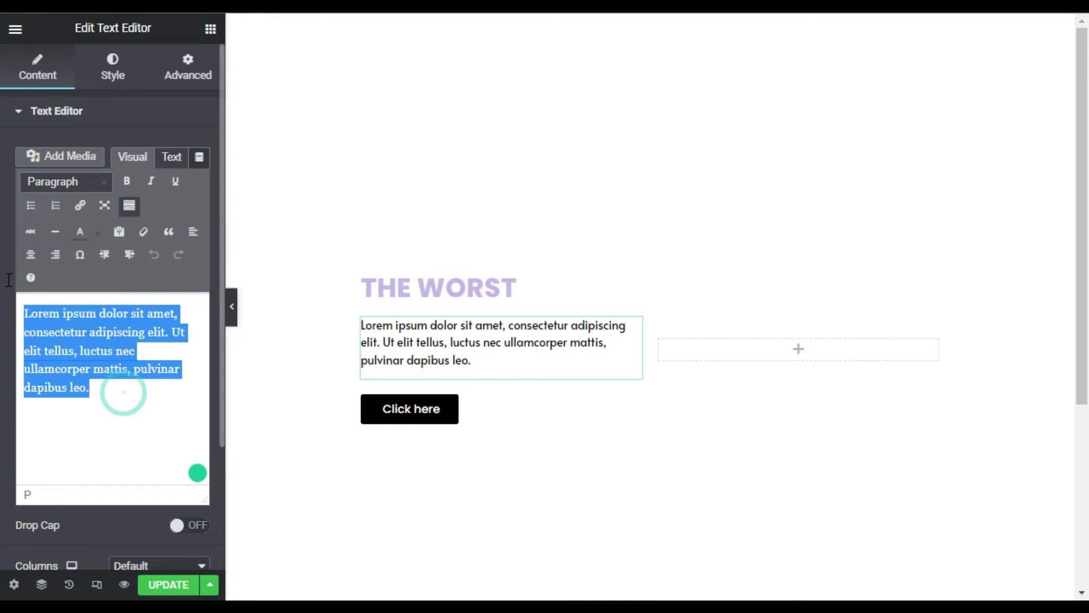
pyautogui.write('A hierarchy with absurd rules. Brutal terrorist attacks not even the Highest can stop. A desperate king, anxious to solve the case before time runs out. An innocent family, caught in the middle of it all.')
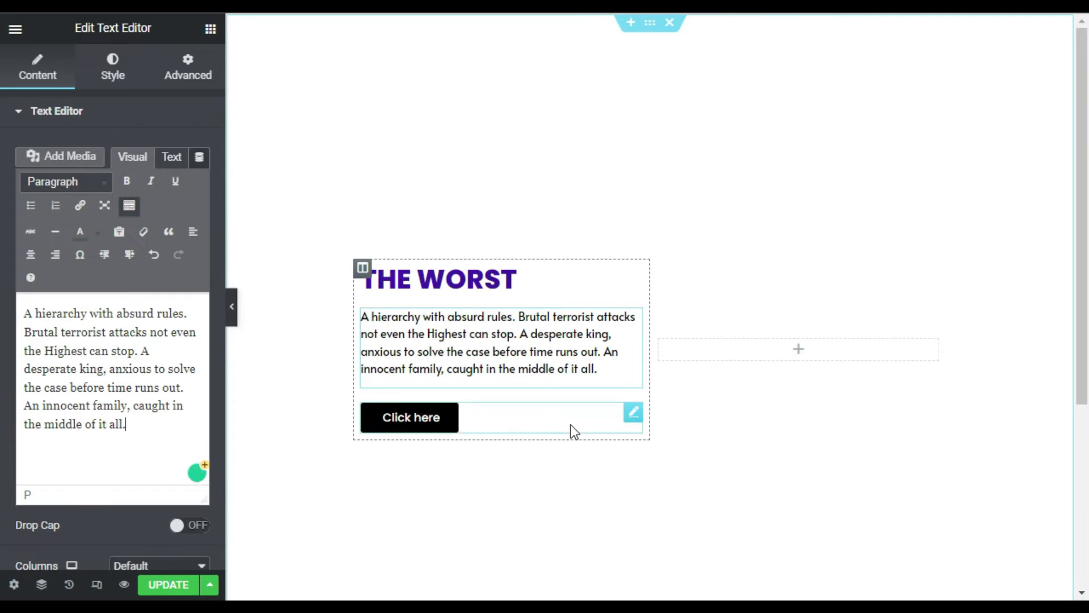
# - Change the button label from 'Click here' to 'Download'
pyautogui.click(631, 414)
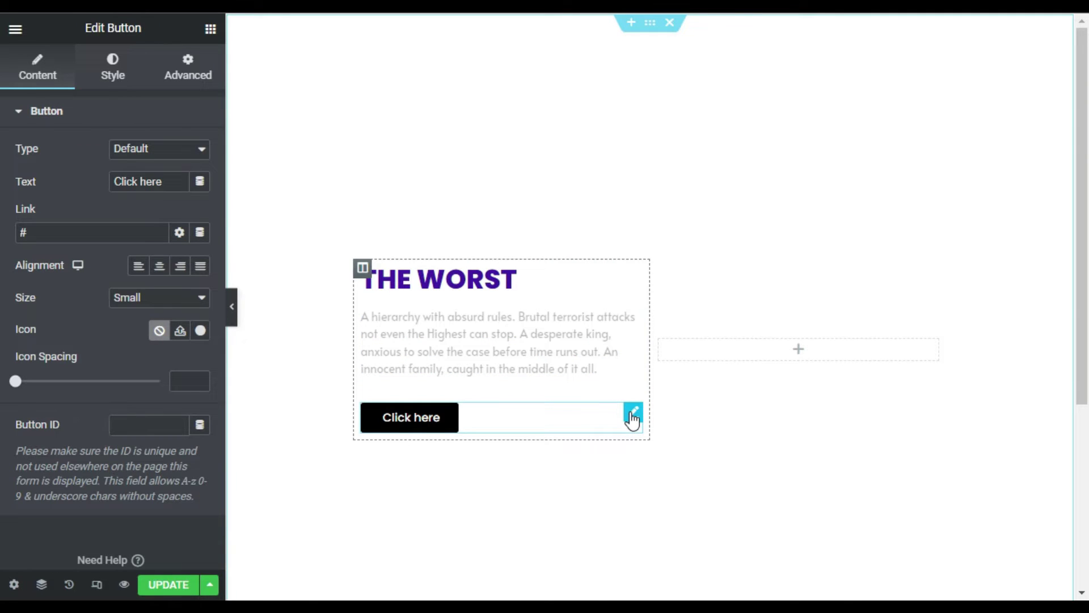
pyautogui.moveTo(161, 183); pyautogui.dragTo(78, 181)
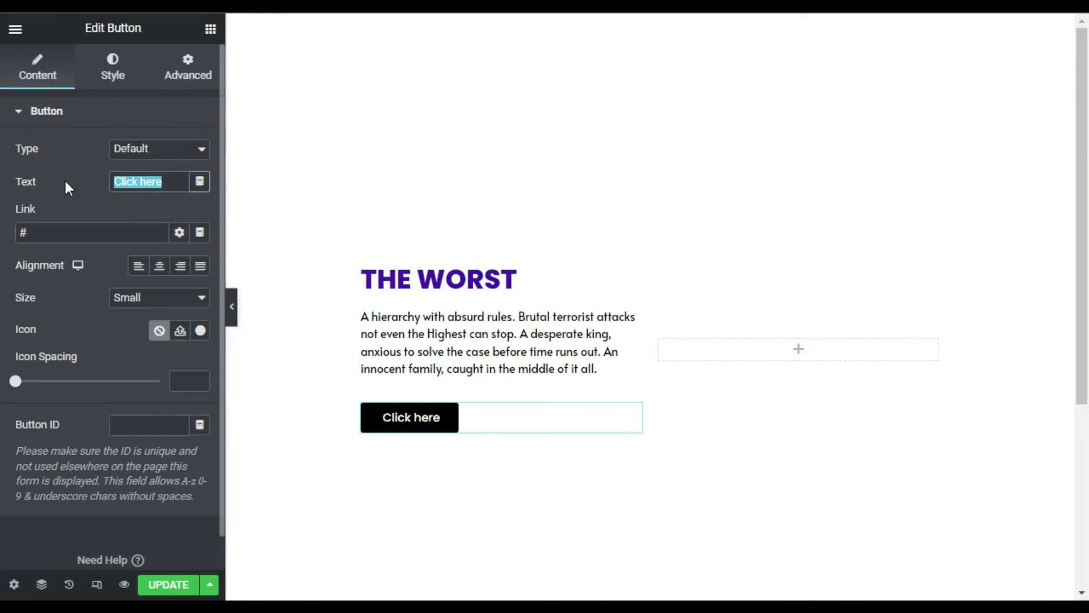
pyautogui.write('Download')
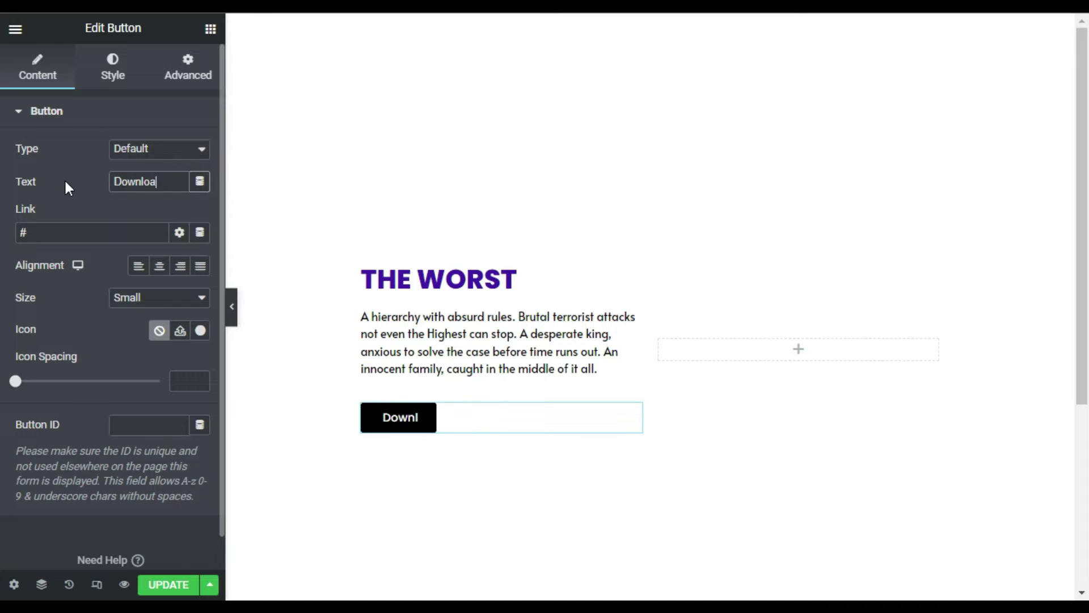
pyautogui.click(800, 353)
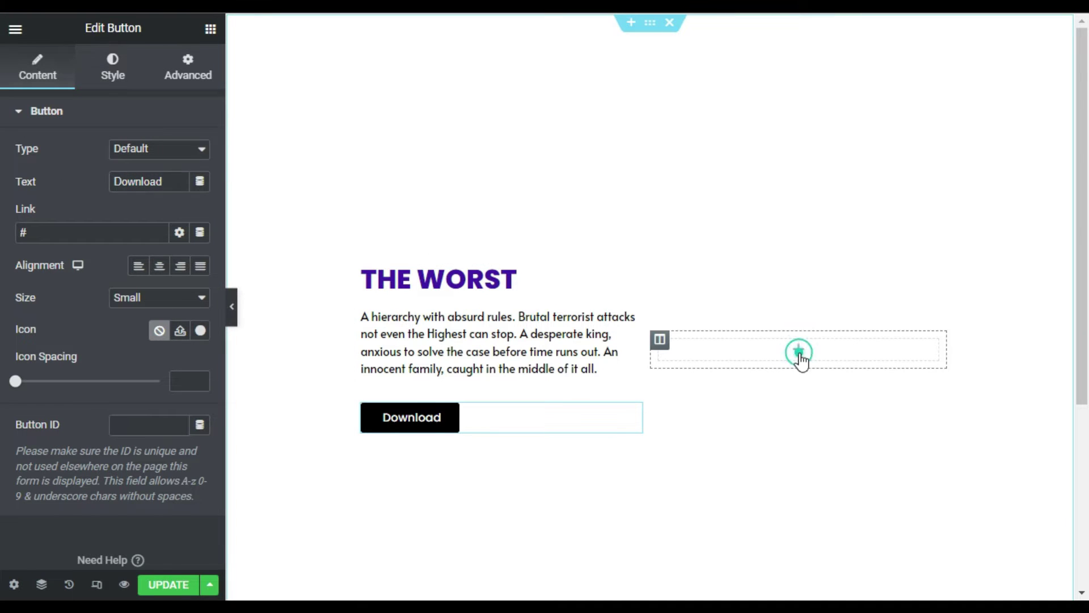
# - Add an Image widget to the right column showing The-Worst.jpg cover from the Media Library
pyautogui.moveTo(58, 298); pyautogui.dragTo(817, 363)
pyautogui.click(94, 230)
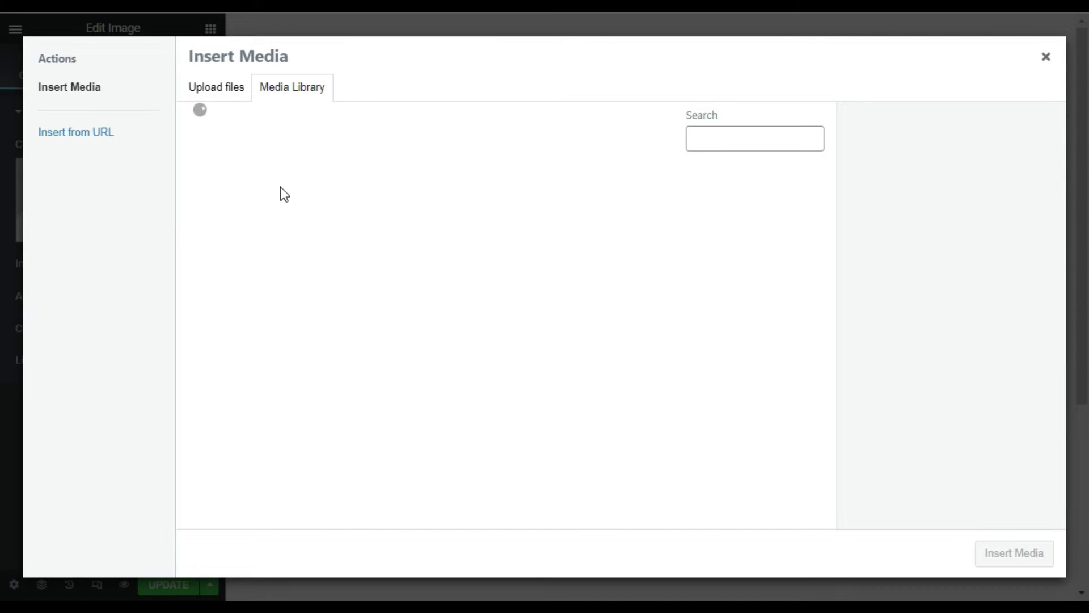
pyautogui.click(320, 215)
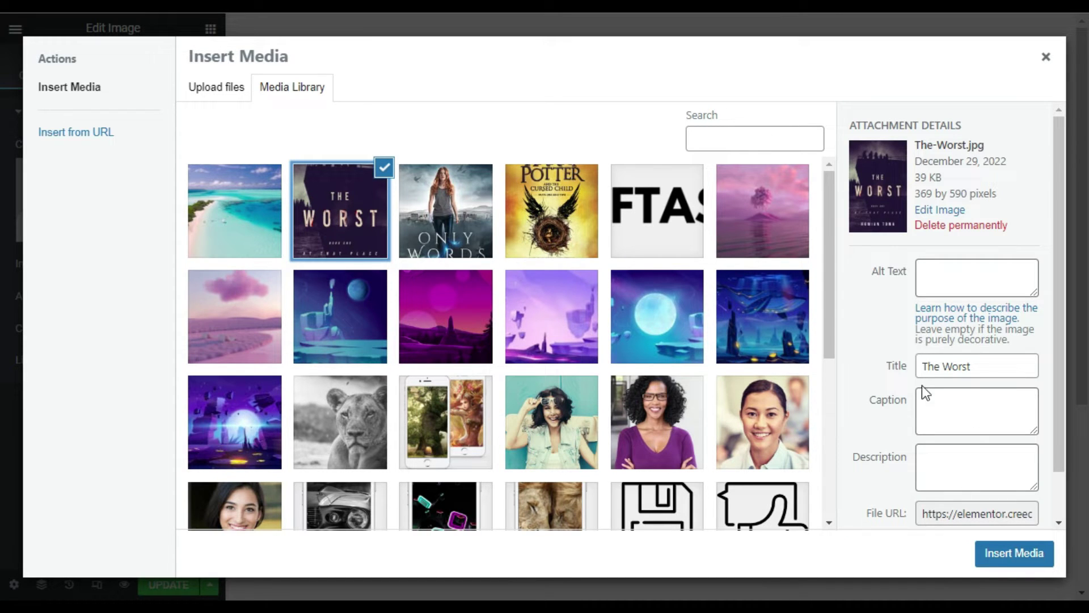
pyautogui.click(978, 554)
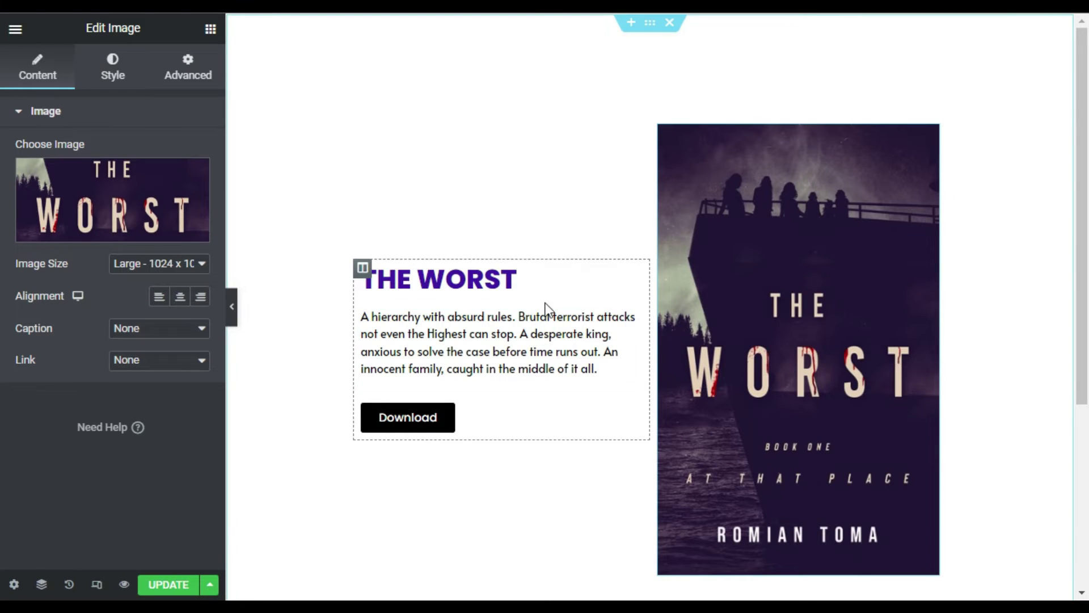
# - Add a new heading above THE WORST and paste the author's name into it
pyautogui.click(362, 268)
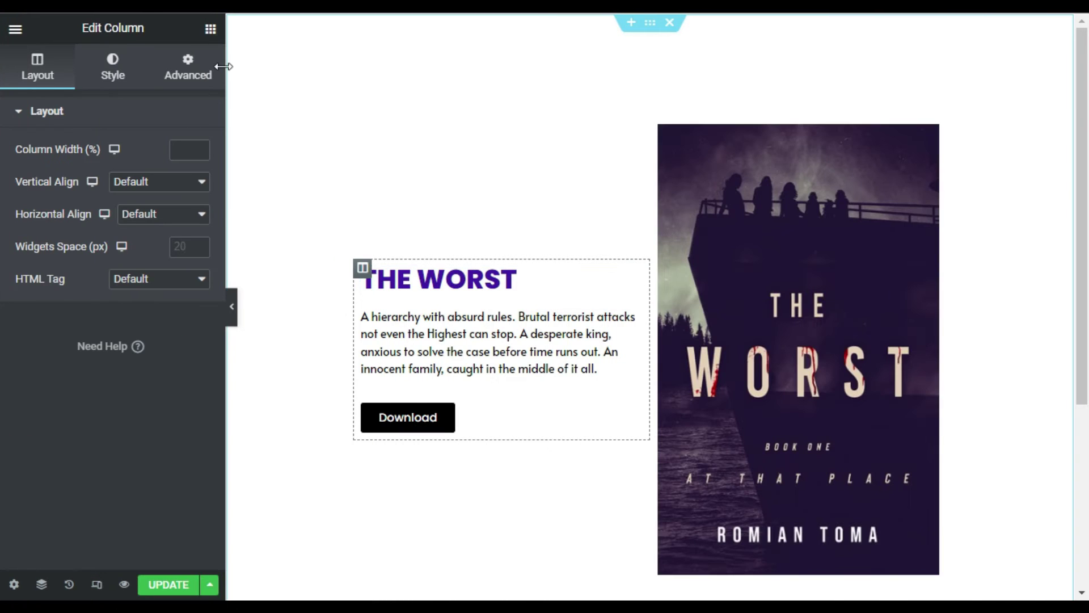
pyautogui.click(210, 29)
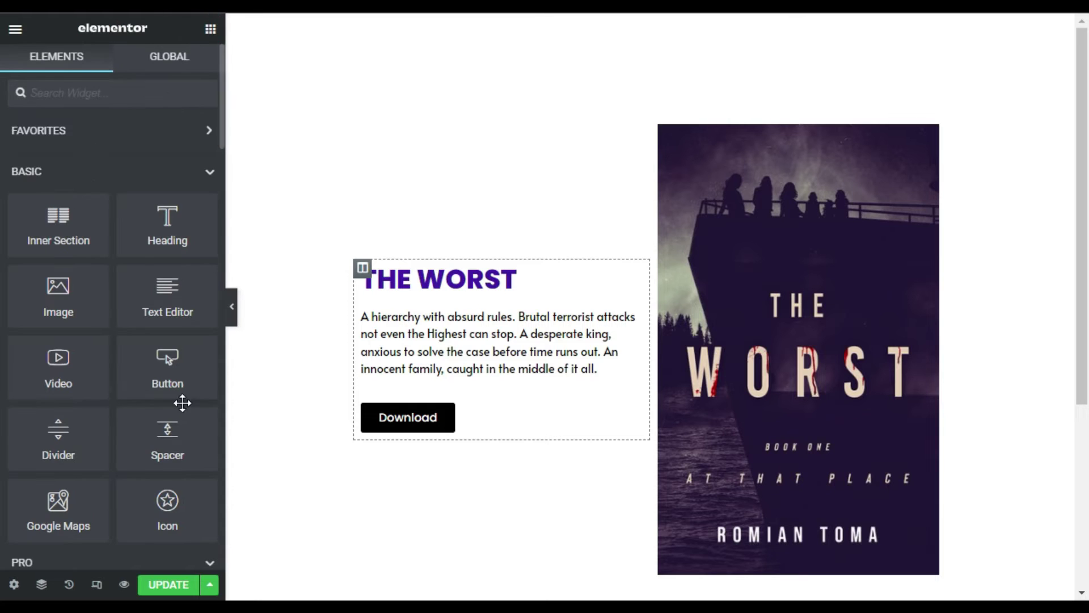
pyautogui.moveTo(135, 234); pyautogui.dragTo(440, 263)
pyautogui.moveTo(204, 182); pyautogui.dragTo(7, 178)
pyautogui.write('Romian Toma')
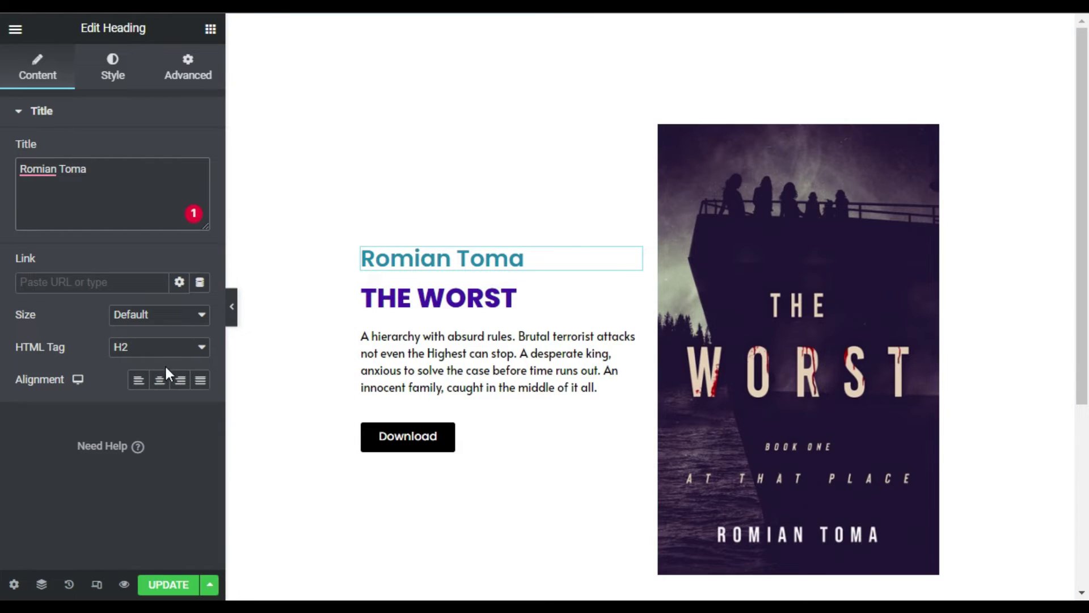
# - Make the author-name heading's text colour black (#000000)
pyautogui.click(113, 67)
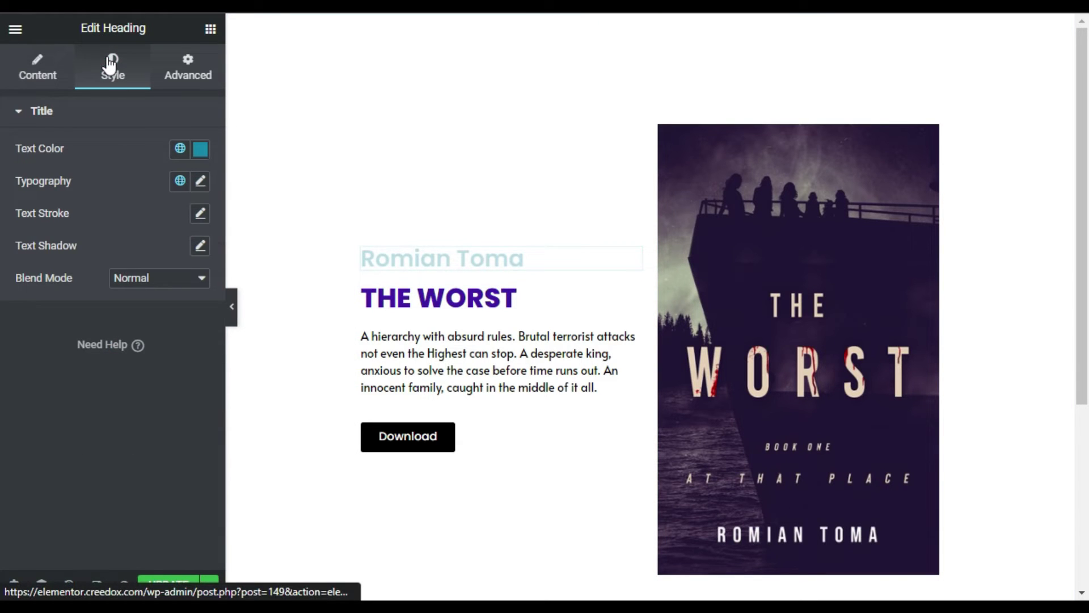
pyautogui.click(196, 156)
pyautogui.moveTo(139, 261); pyautogui.dragTo(3, 366)
pyautogui.click(112, 151)
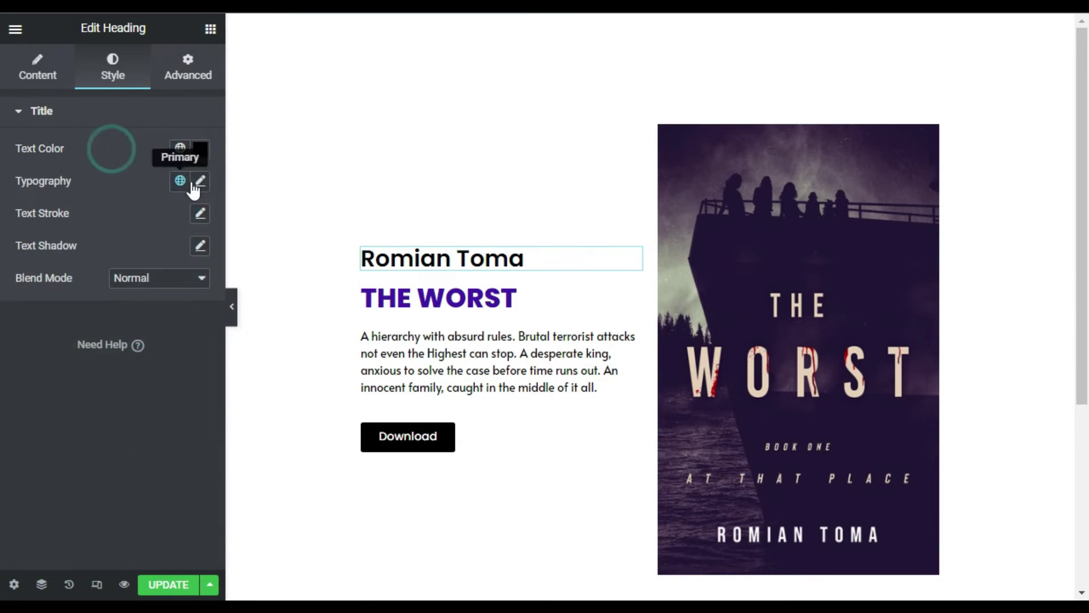
pyautogui.click(200, 181)
# - Style the author-name heading at 15 px, uppercase, 1.2 letter spacing and weight 500 Medium
pyautogui.click(167, 304)
pyautogui.write('15')
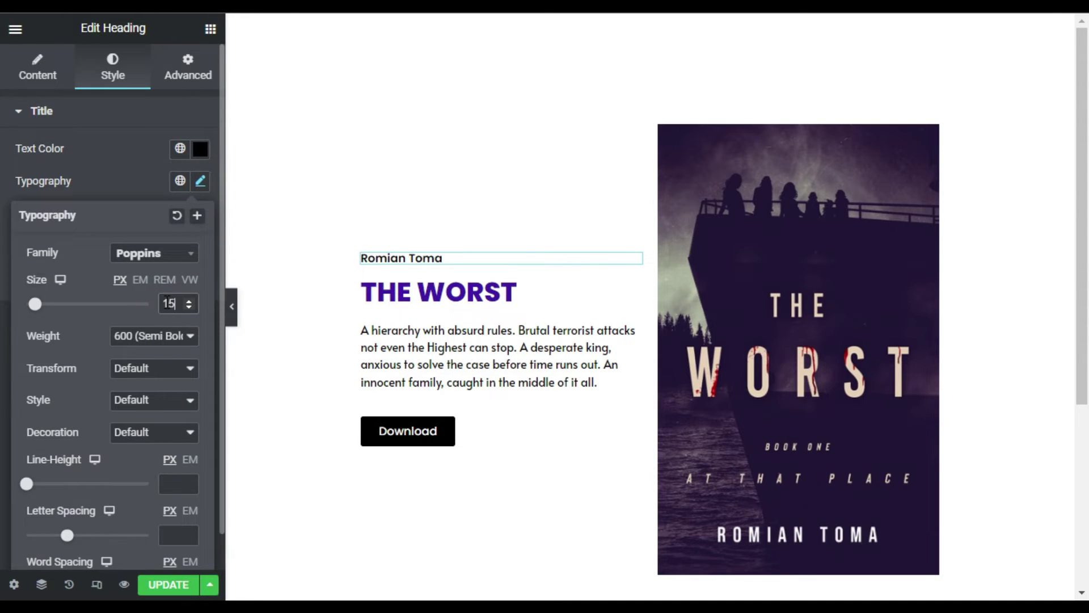
pyautogui.click(155, 336)
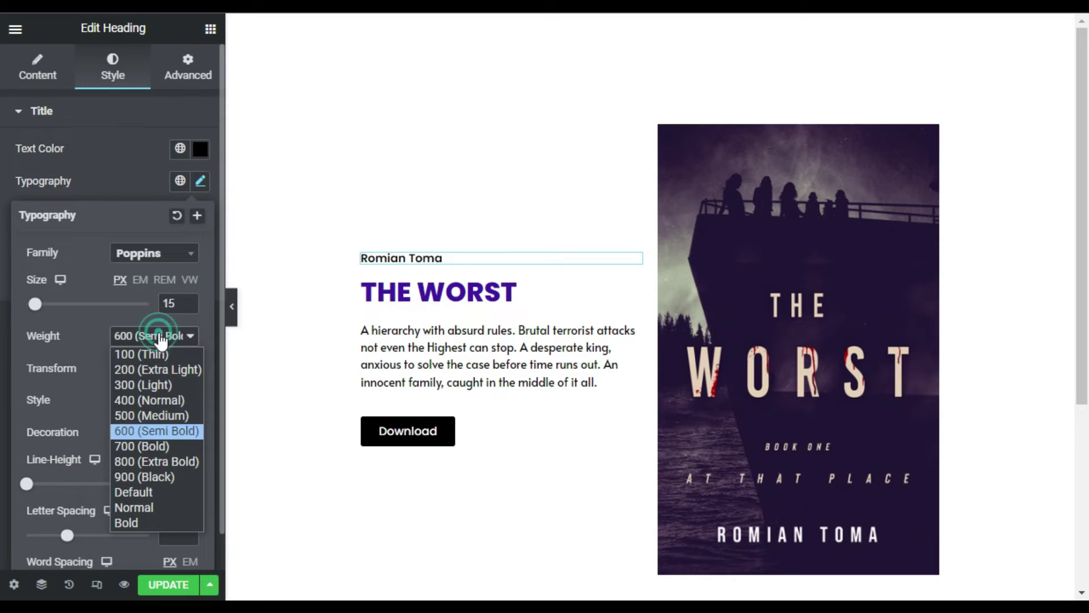
pyautogui.click(155, 400)
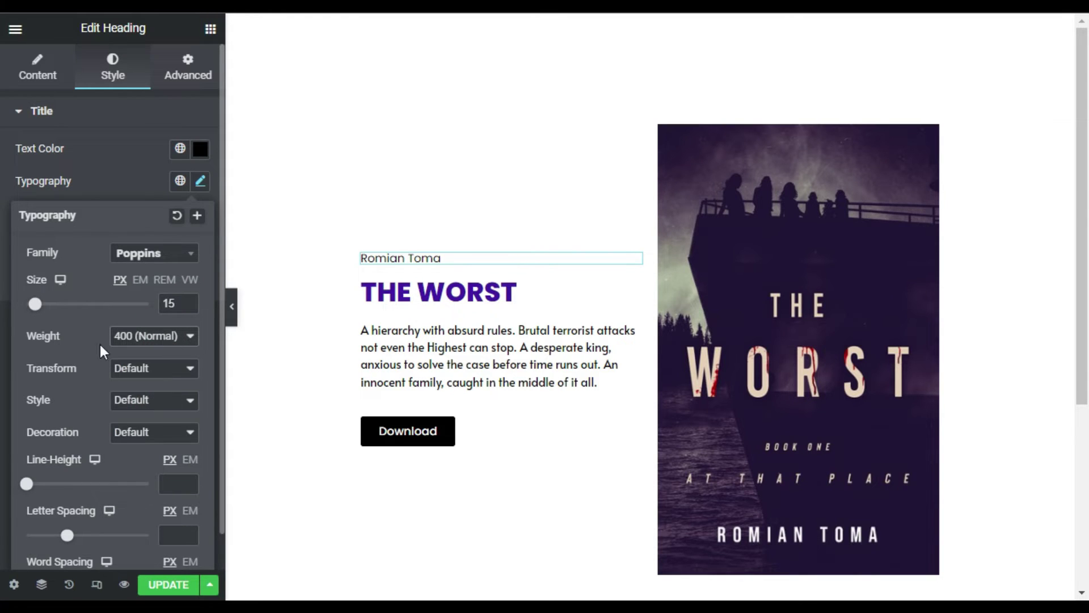
pyautogui.click(126, 368)
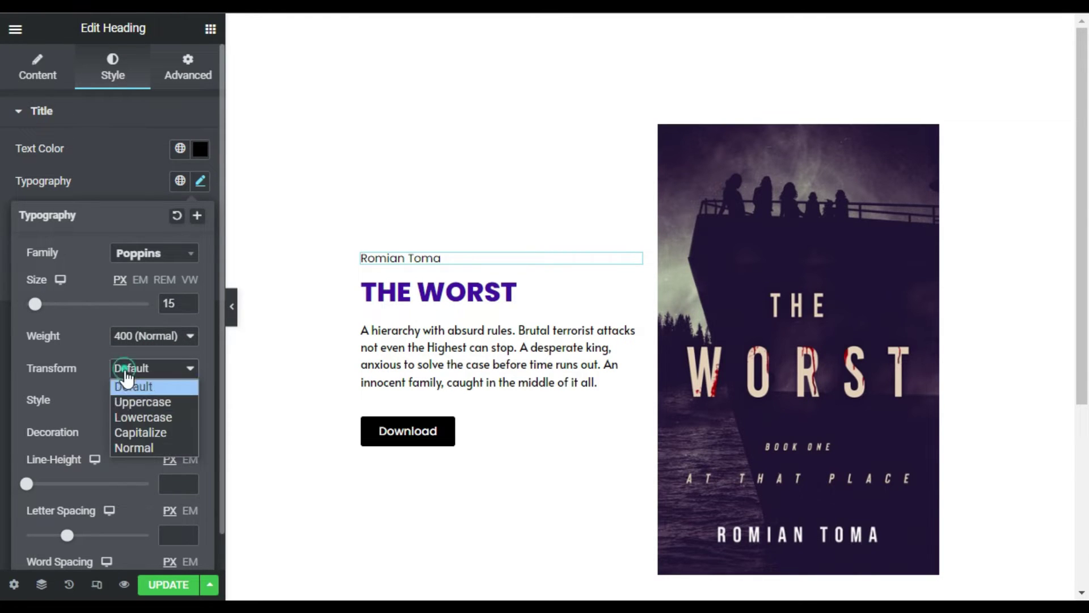
pyautogui.click(141, 402)
pyautogui.scroll(-1, 63, 398)
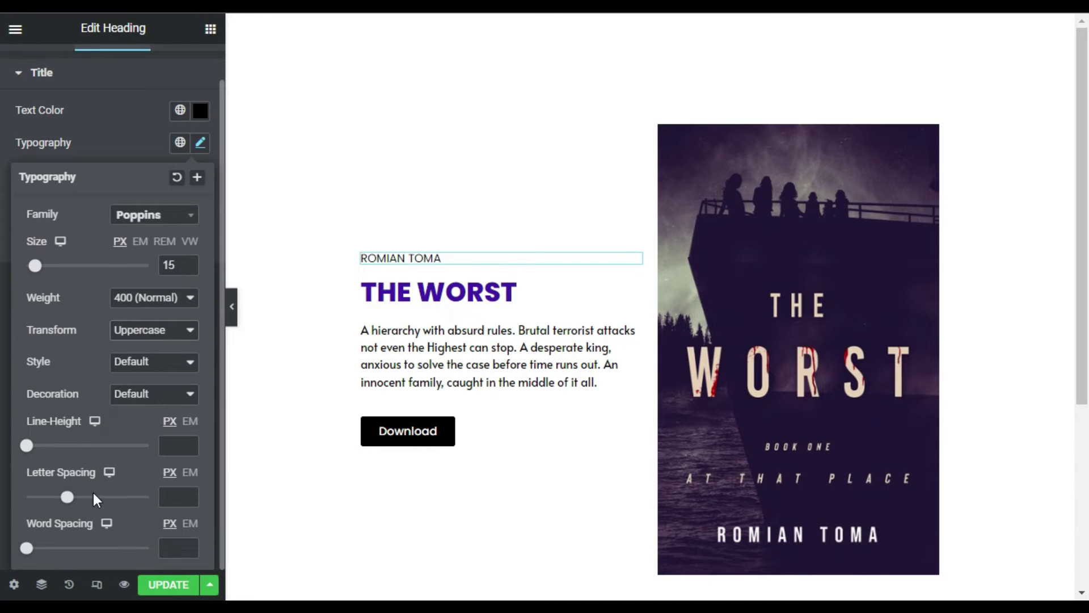
pyautogui.click(176, 490)
pyautogui.write('1.2')
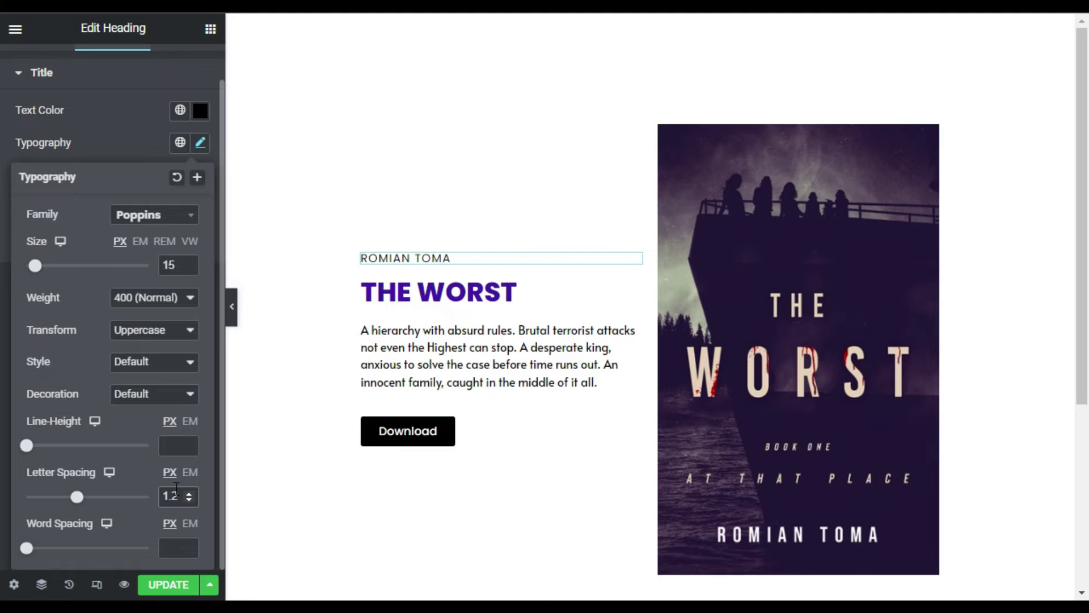
pyautogui.click(147, 297)
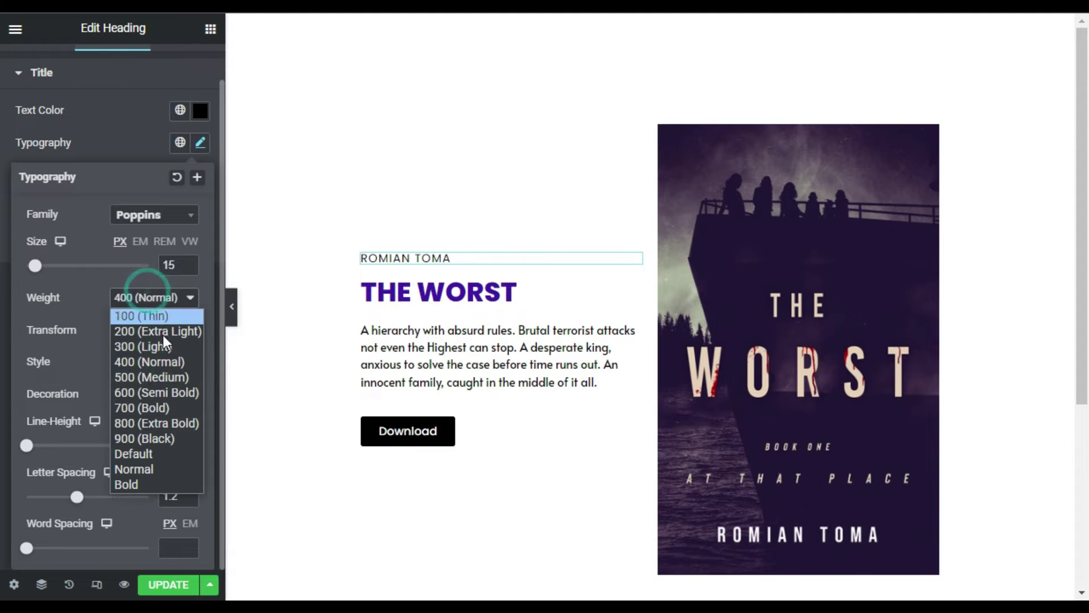
pyautogui.click(172, 376)
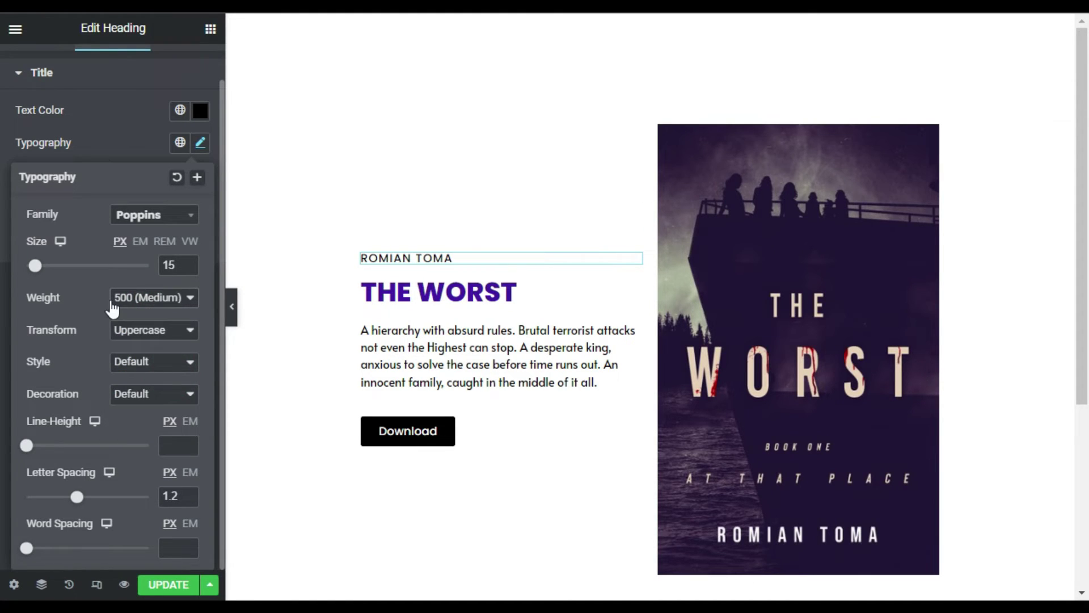
pyautogui.click(129, 156)
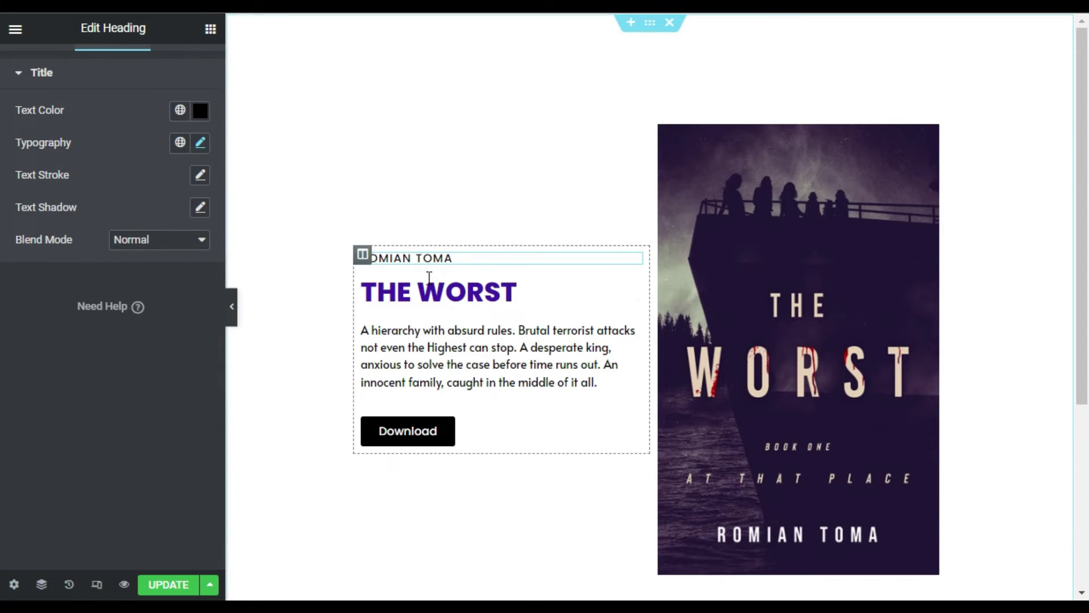
# - Add custom CSS rotating the heading's .elementor-widget-container by -90deg
pyautogui.scroll(2, 187, 102)
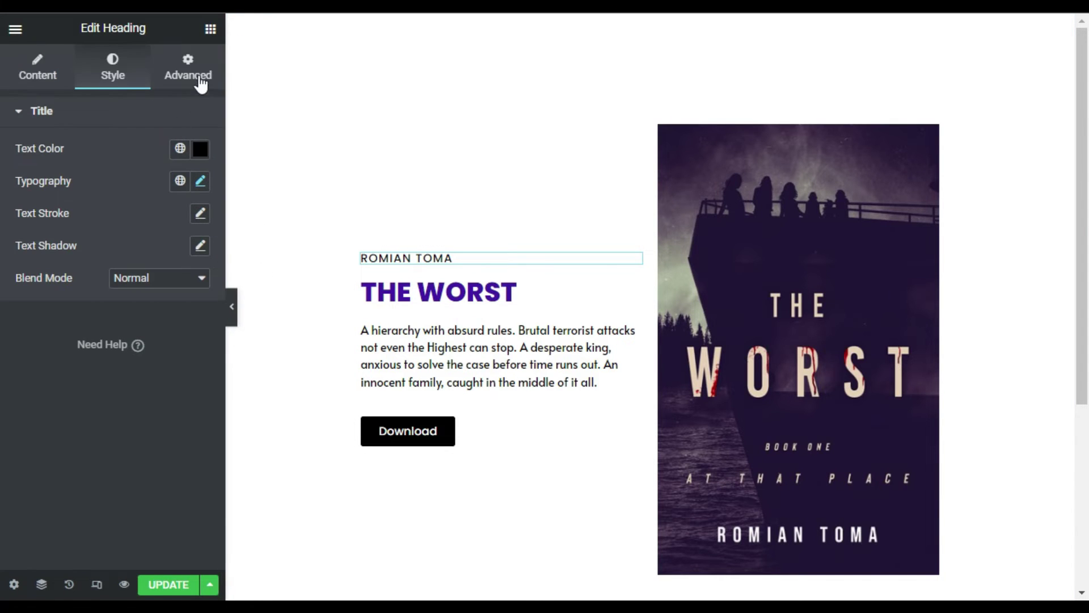
pyautogui.click(196, 74)
pyautogui.scroll(-5, 105, 316)
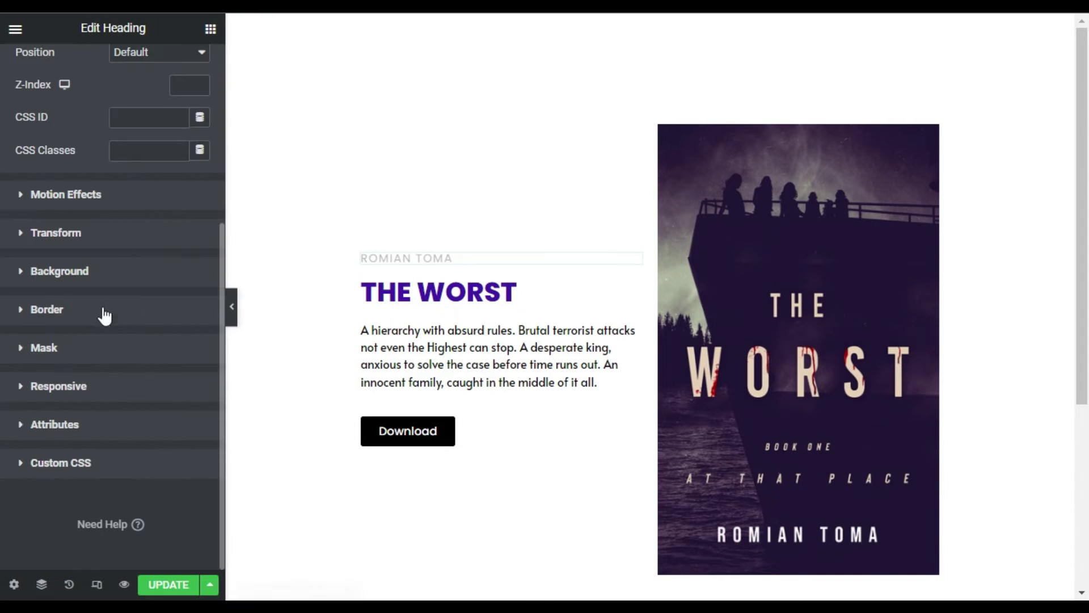
pyautogui.click(103, 466)
pyautogui.scroll(-4, 114, 300)
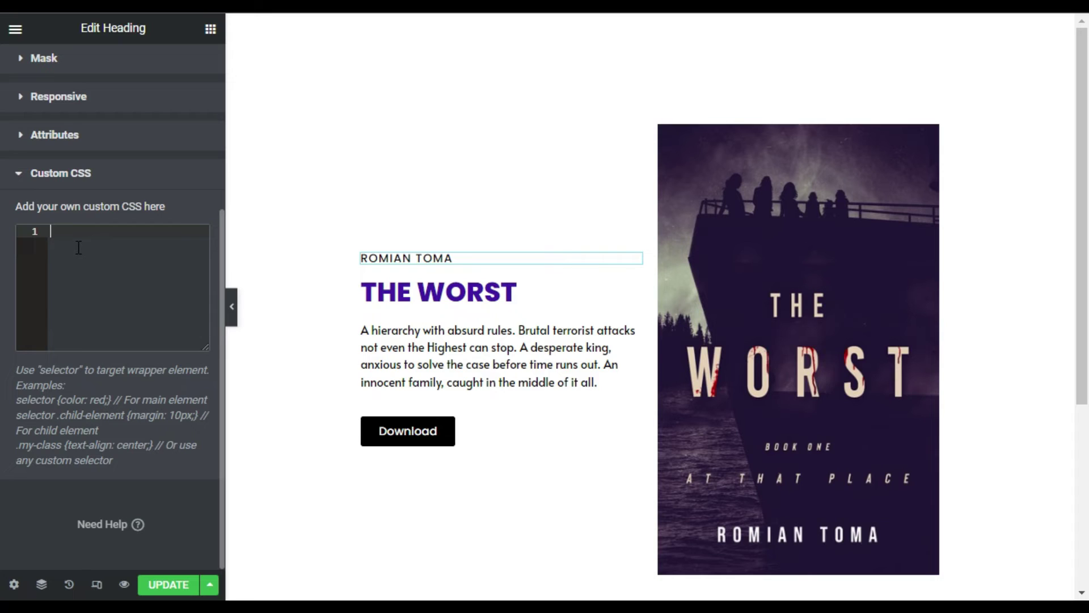
pyautogui.write('selector .elementor-widget-container{     transform: rotate(-90deg); }')
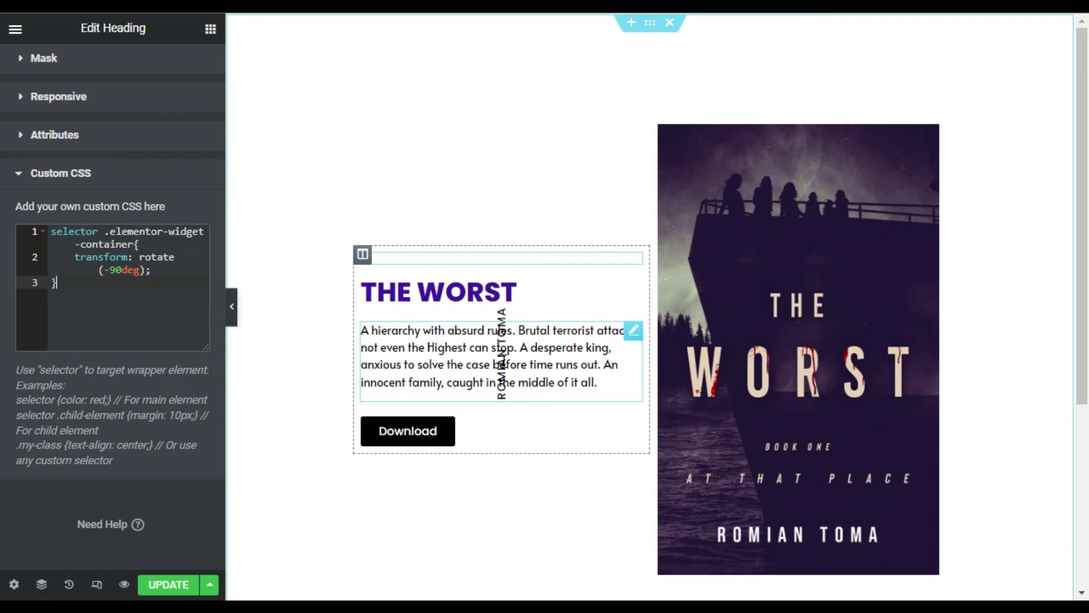
pyautogui.scroll(4, 99, 163)
# - Make the author-name heading Inline (auto) width with absolute positioning
pyautogui.click(98, 109)
pyautogui.click(155, 279)
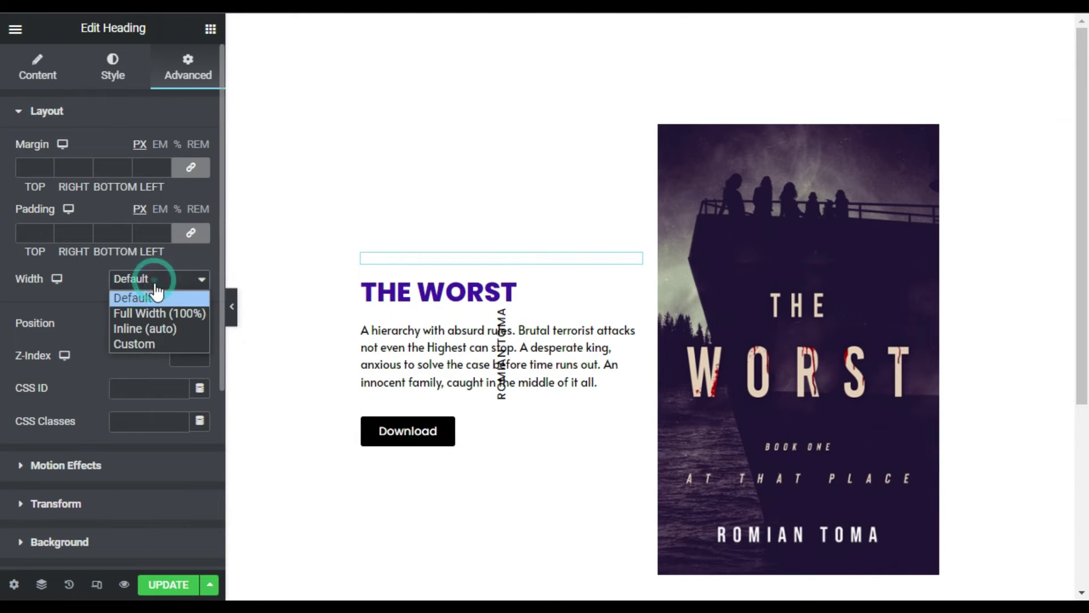
pyautogui.click(165, 327)
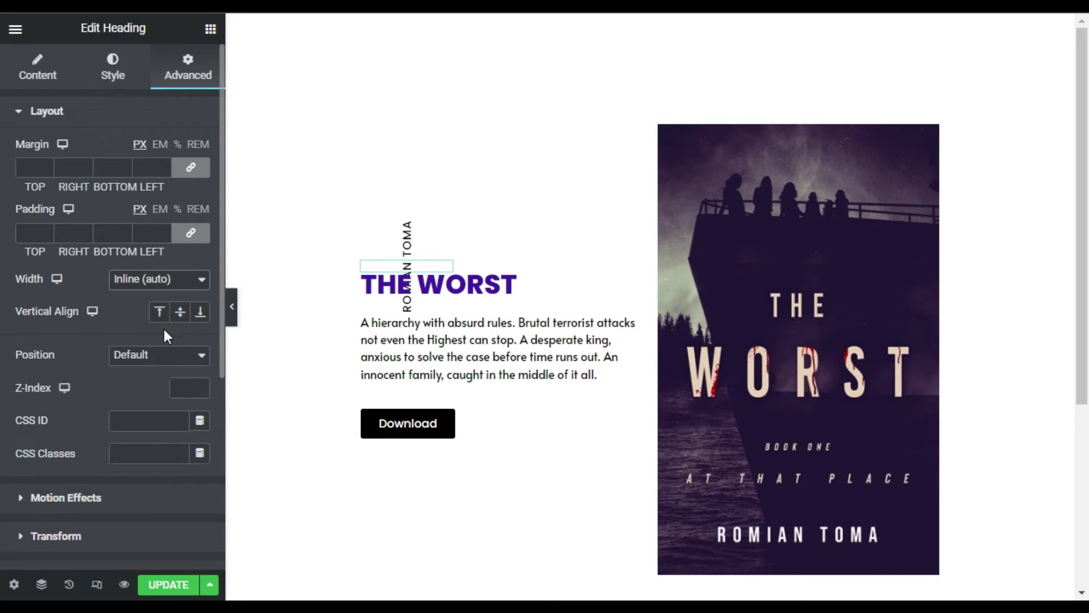
pyautogui.click(151, 355)
pyautogui.click(159, 393)
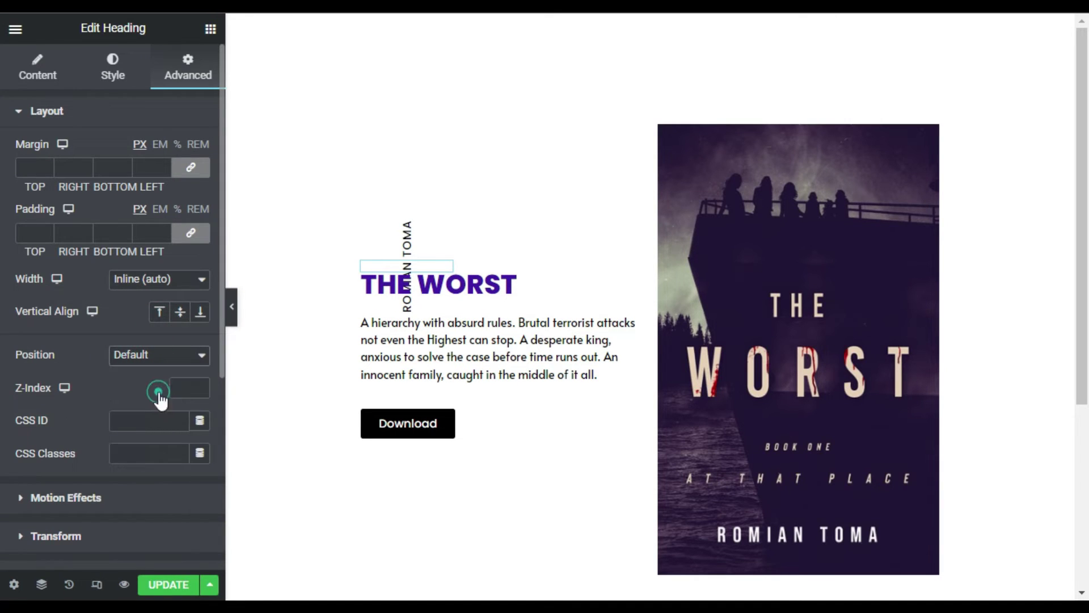
# - Set horizontal offset -80 and vertical offset 10, then collapse the panel to preview
pyautogui.scroll(-2, 115, 375)
pyautogui.click(181, 404)
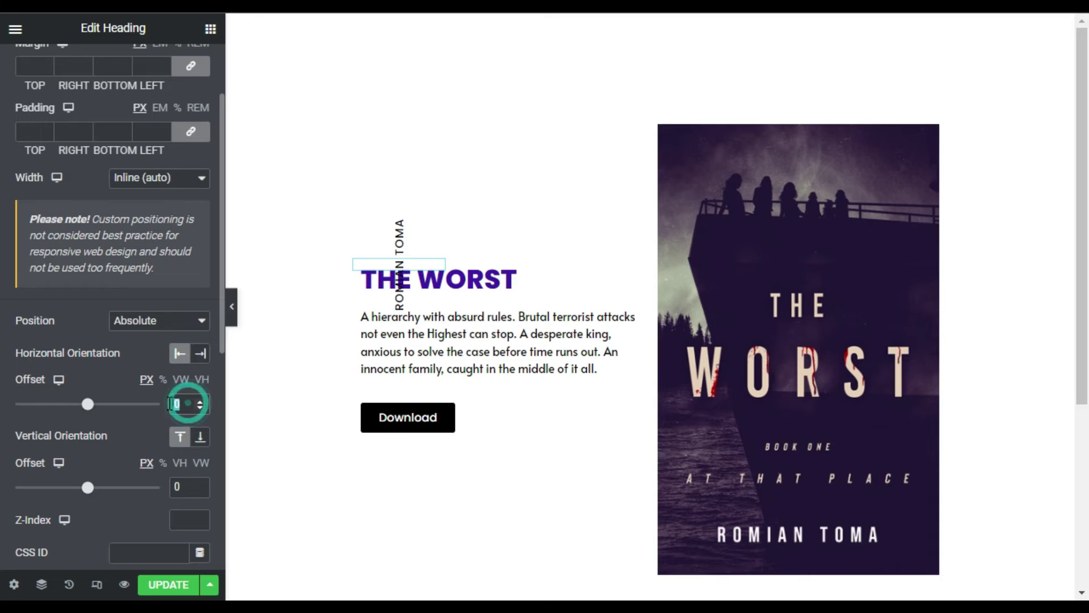
pyautogui.write('-80')
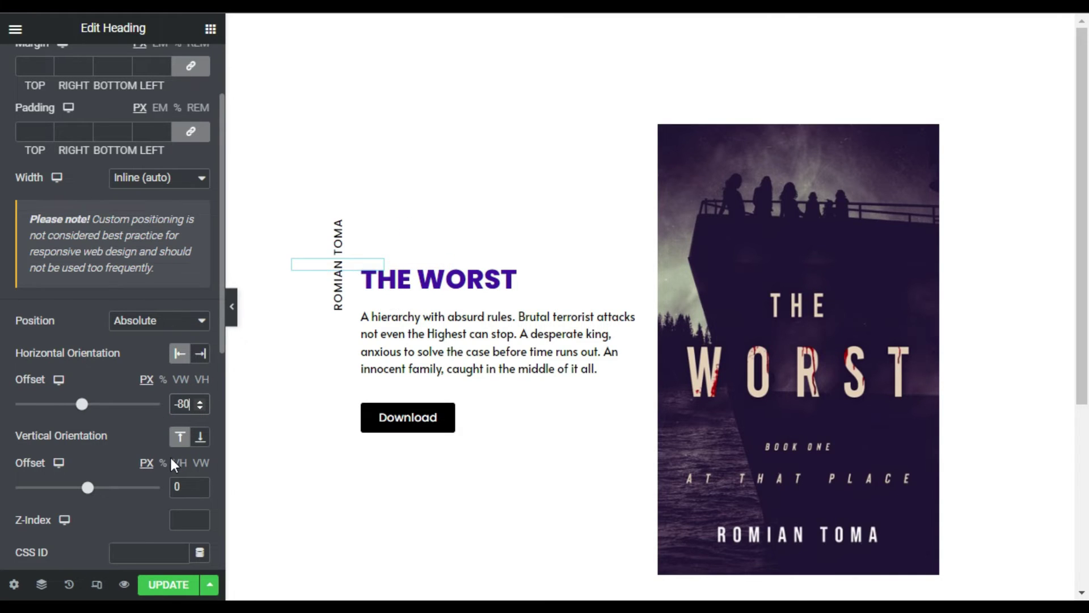
pyautogui.scroll(-2, 169, 455)
pyautogui.click(192, 385)
pyautogui.write('10')
pyautogui.click(155, 414)
pyautogui.click(230, 311)
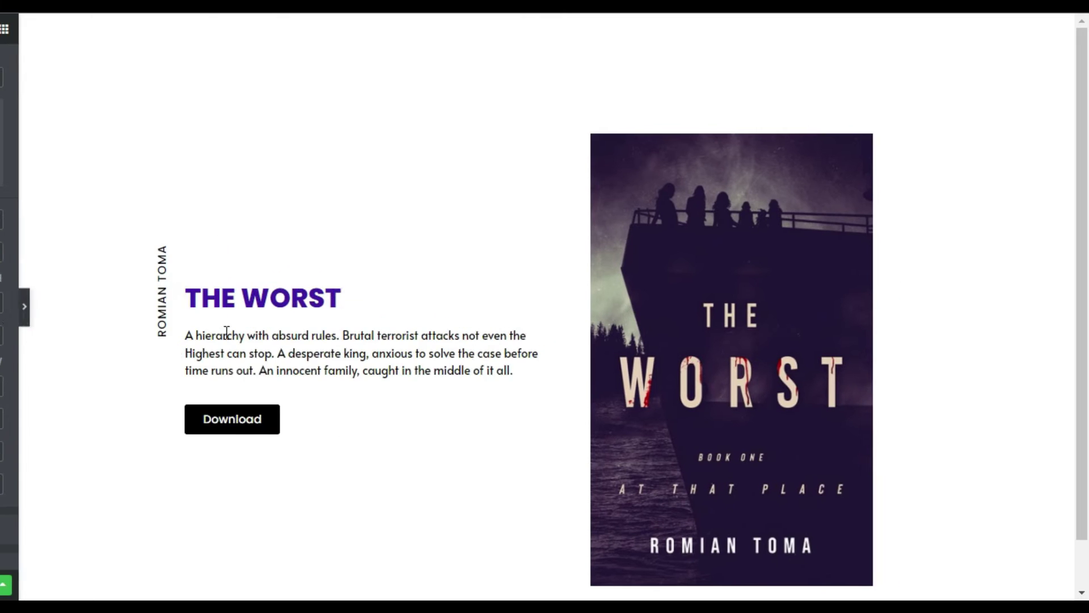
# - Reopen the editor panel and try other vertical offsets with the slider
pyautogui.click(138, 240)
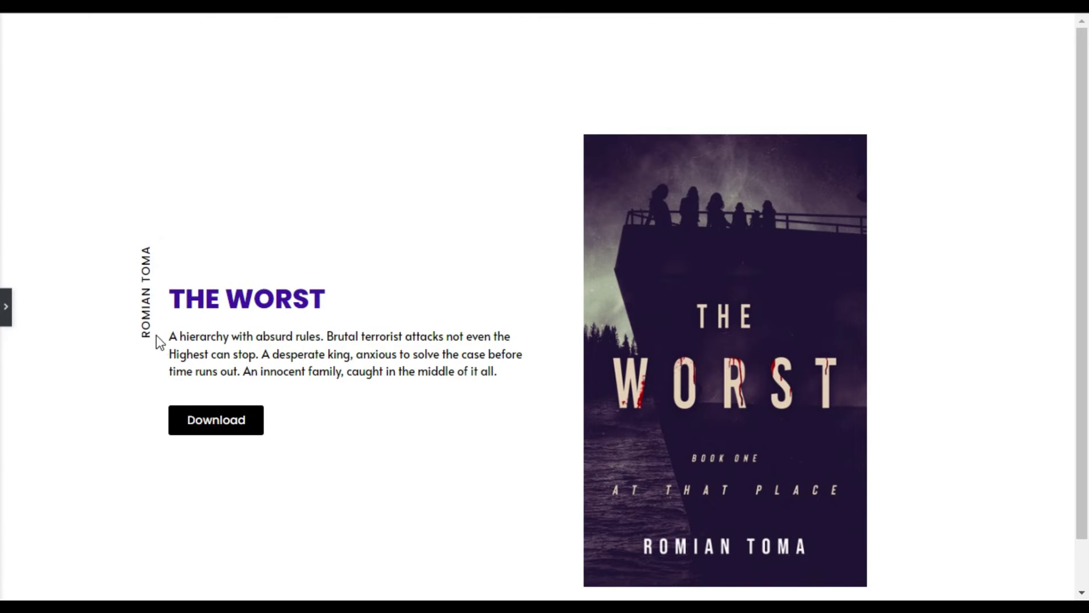
pyautogui.click(5, 307)
pyautogui.moveTo(89, 391); pyautogui.dragTo(94, 392)
pyautogui.doubleClick(187, 385)
# - Restore vertical offset 10 and retype the horizontal offset as -80
pyautogui.write('10')
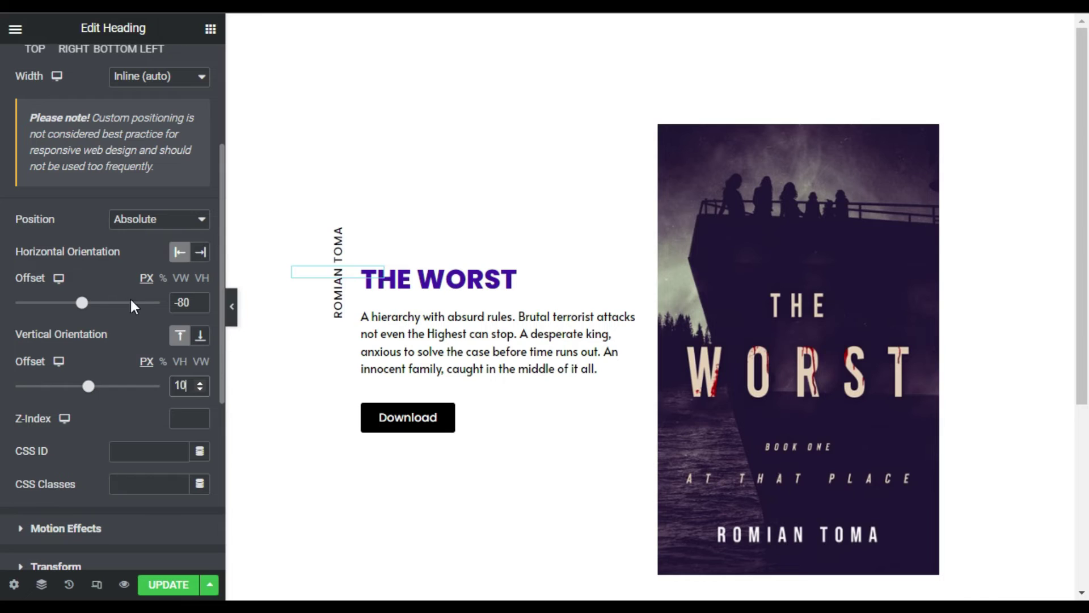
pyautogui.moveTo(82, 306); pyautogui.dragTo(83, 306)
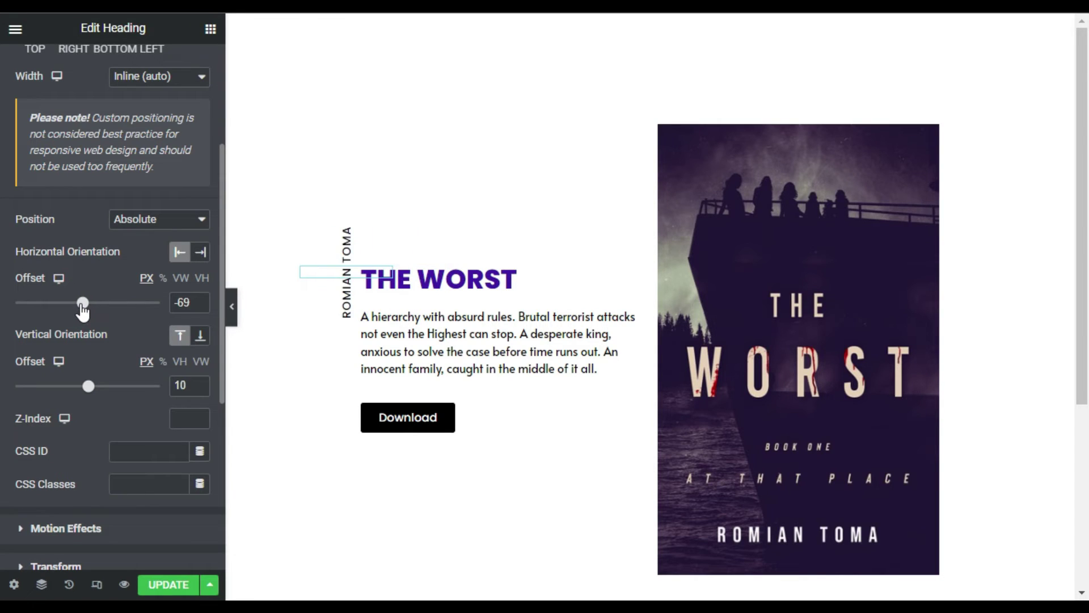
pyautogui.doubleClick(190, 301)
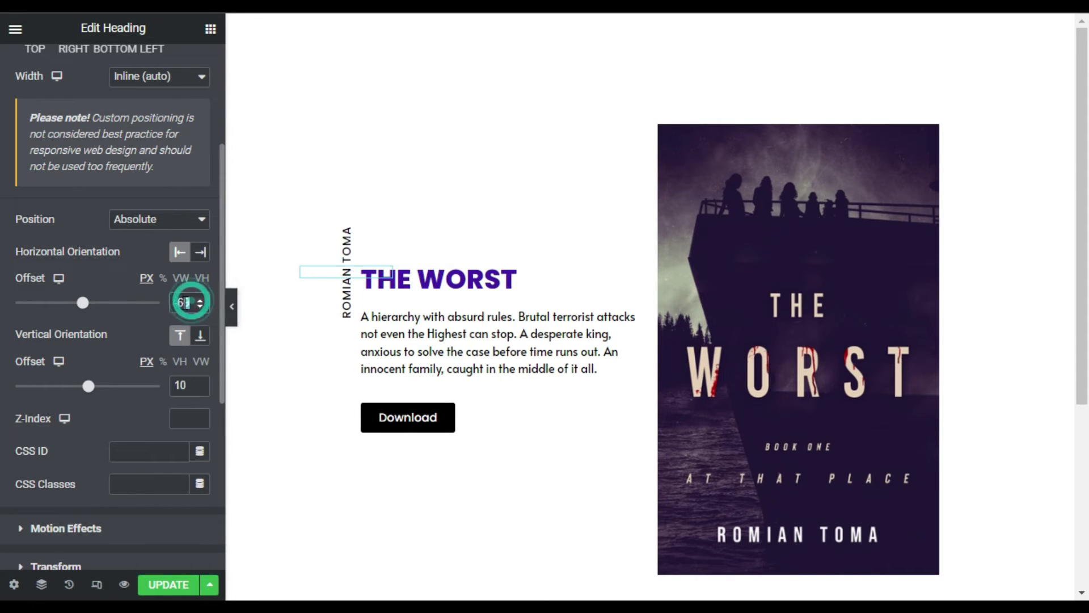
pyautogui.write('8')
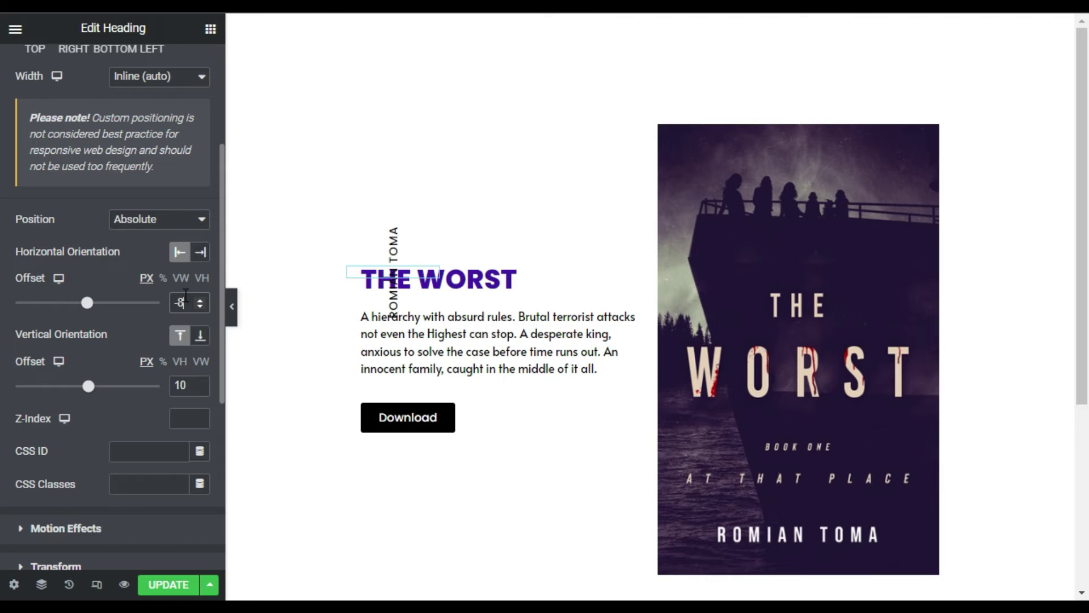
pyautogui.write('0')
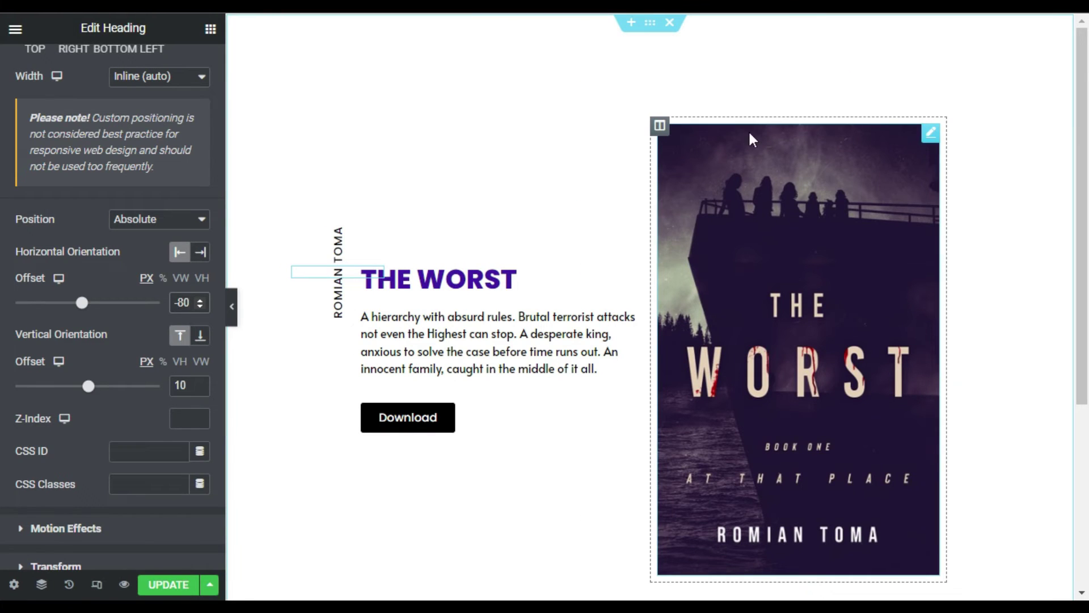
# - Drag a Heading widget into the book-cover column, above the cover image
pyautogui.click(660, 125)
pyautogui.click(210, 28)
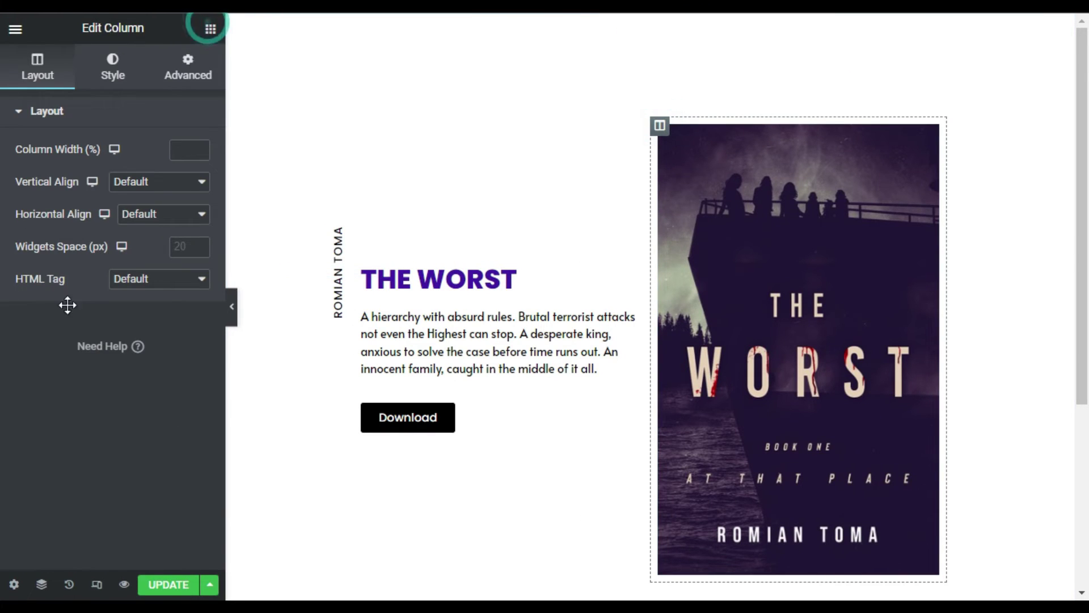
pyautogui.moveTo(164, 232); pyautogui.dragTo(747, 160)
# - Set the heading title to 'At That Place' and centre-align it
pyautogui.click(123, 202)
pyautogui.hotkey('ctrl', 'a')
pyautogui.write('At That Place')
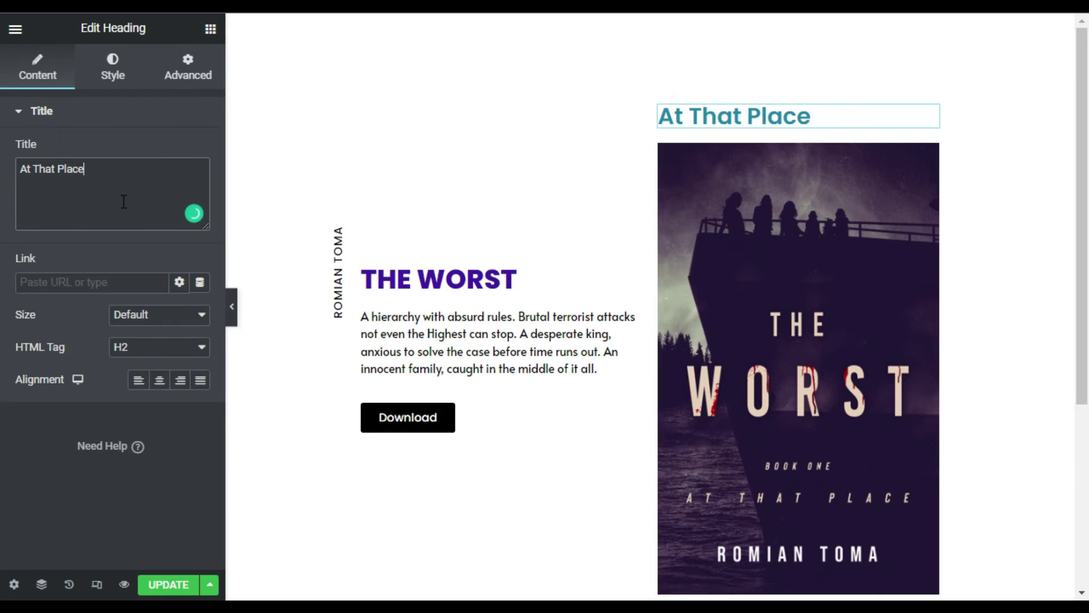
pyautogui.click(160, 381)
pyautogui.click(117, 59)
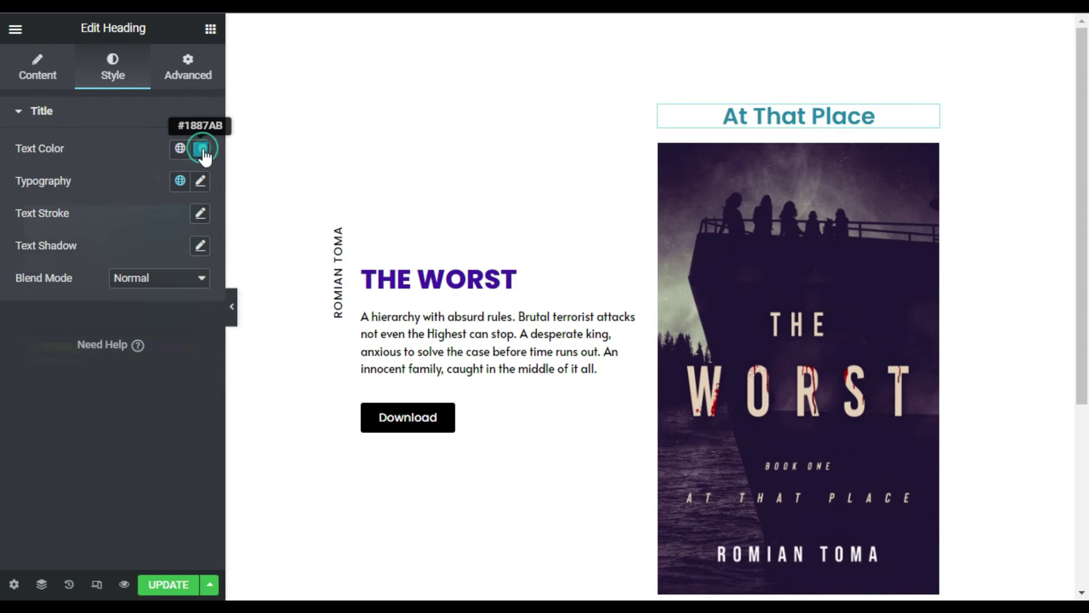
# - Set the heading's text colour to dark red
pyautogui.click(201, 148)
pyautogui.click(24, 346)
pyautogui.moveTo(175, 247); pyautogui.dragTo(197, 255)
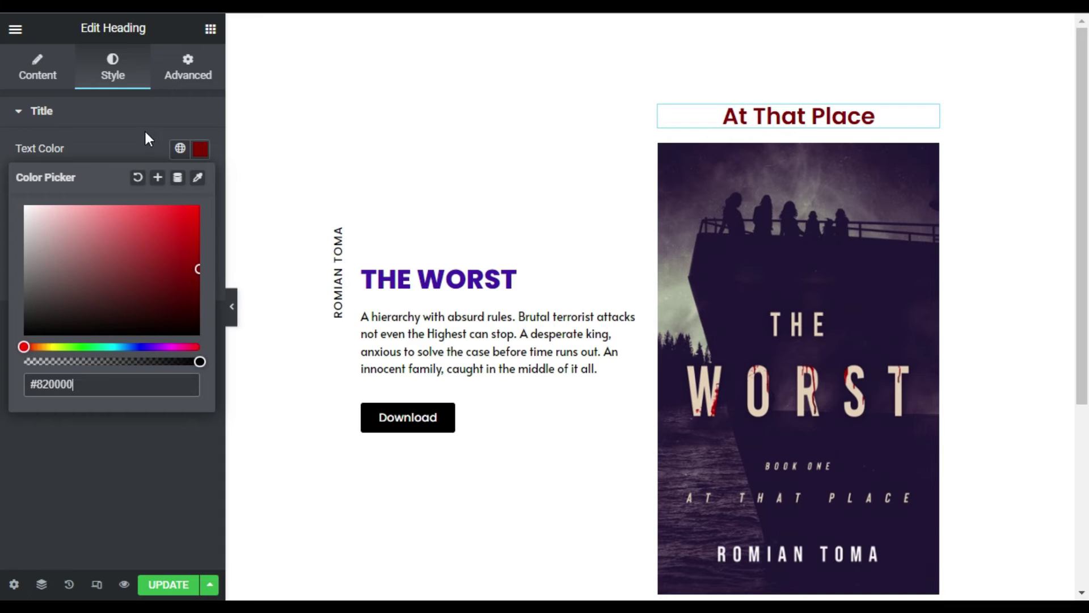
pyautogui.click(127, 138)
# - Give the heading 18 px font size, 500 (Medium) weight and uppercase transform
pyautogui.click(127, 111)
pyautogui.click(200, 181)
pyautogui.click(176, 304)
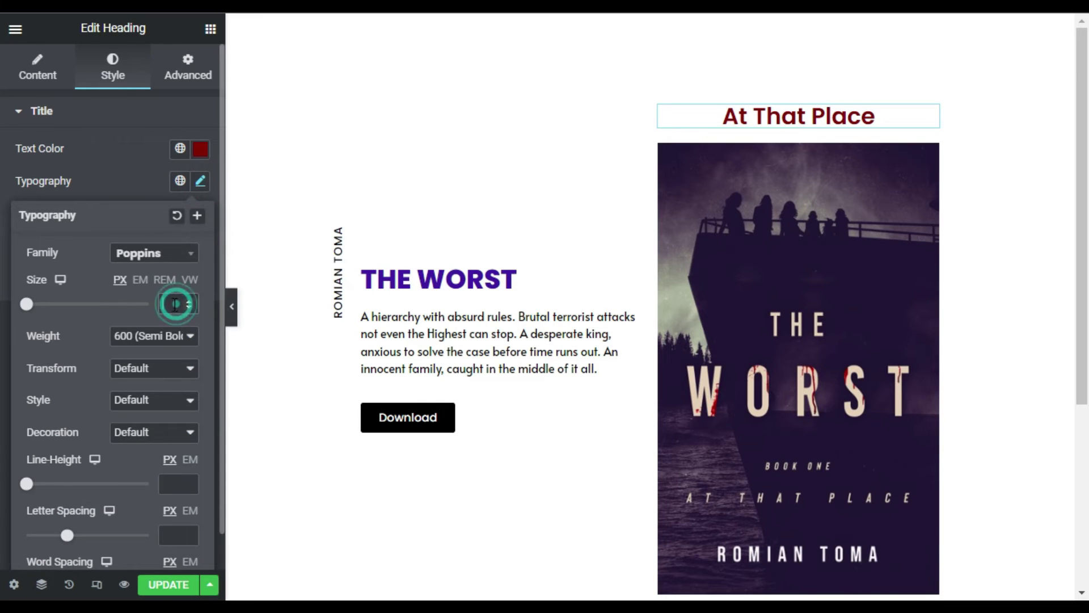
pyautogui.write('18')
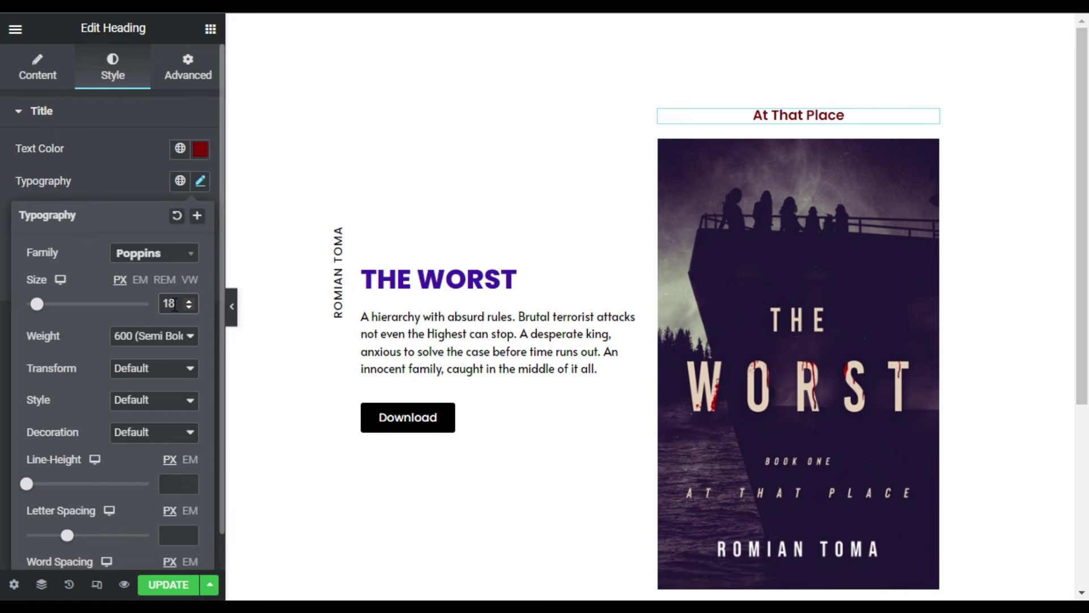
pyautogui.scroll(-1, 107, 376)
pyautogui.click(123, 300)
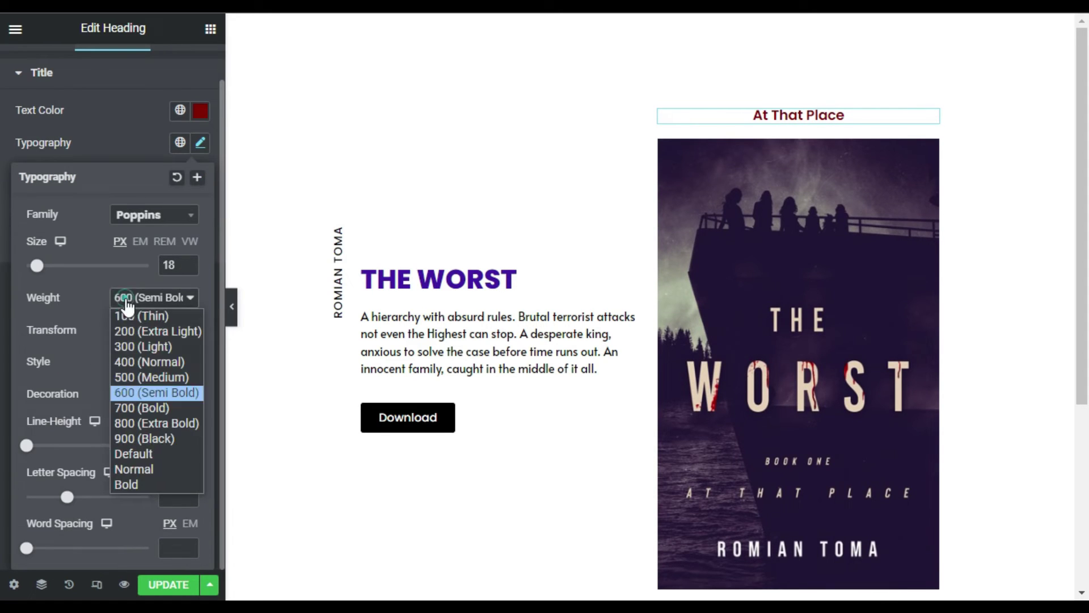
pyautogui.click(145, 374)
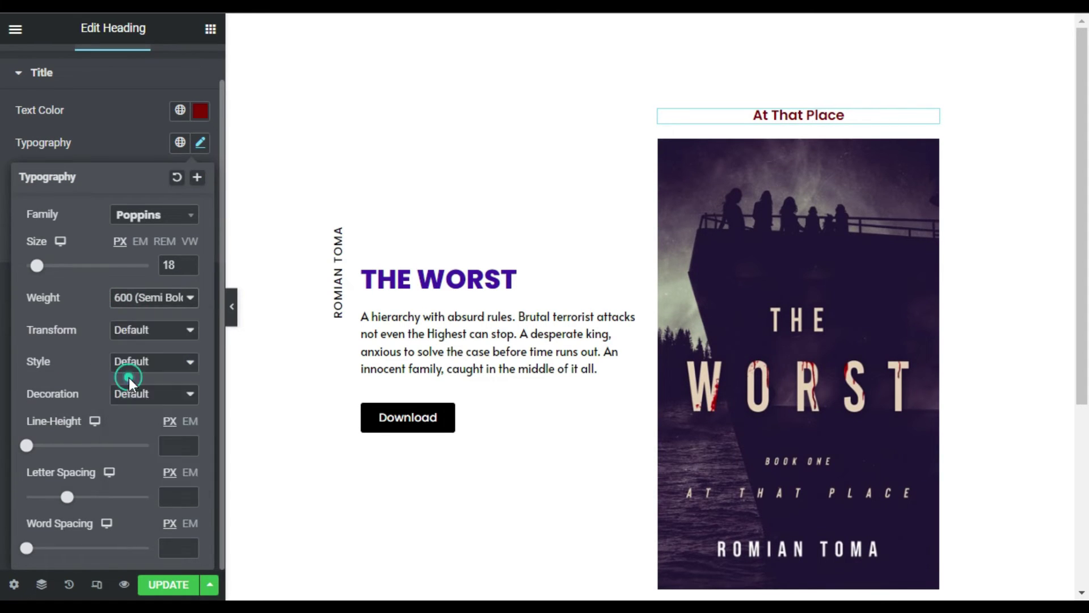
pyautogui.click(111, 334)
pyautogui.click(141, 369)
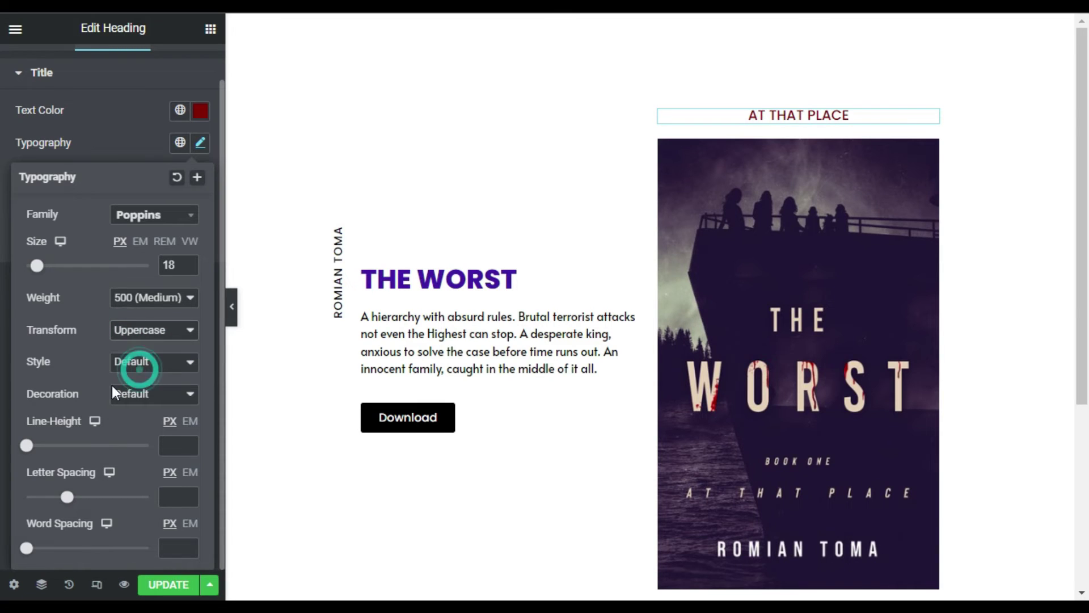
pyautogui.click(134, 131)
pyautogui.scroll(1, 138, 136)
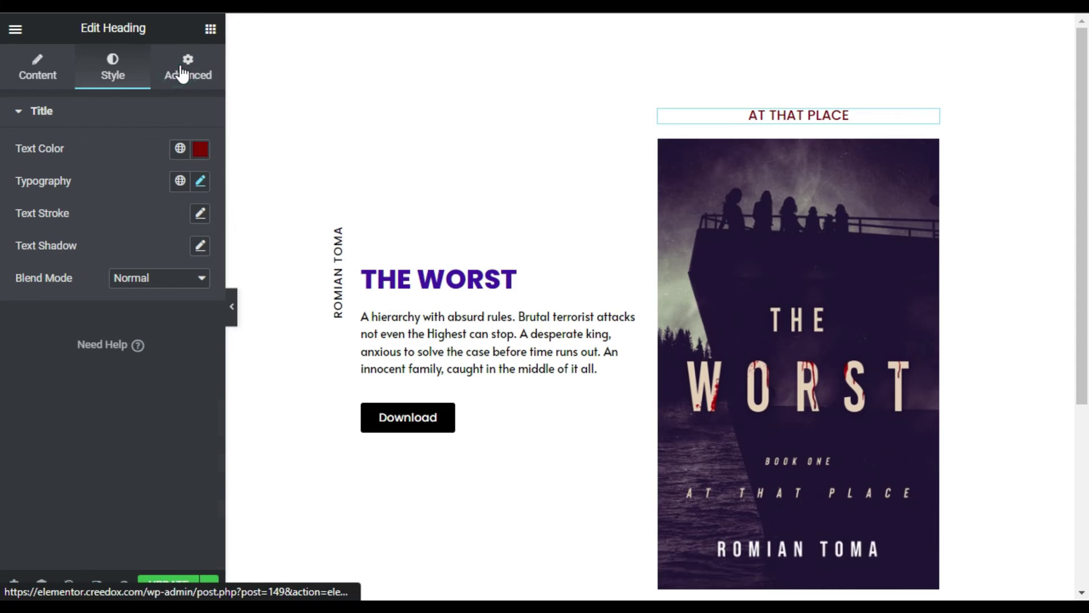
# - Give the heading a classic pink (#FF9898) background
pyautogui.click(182, 72)
pyautogui.scroll(-4, 118, 267)
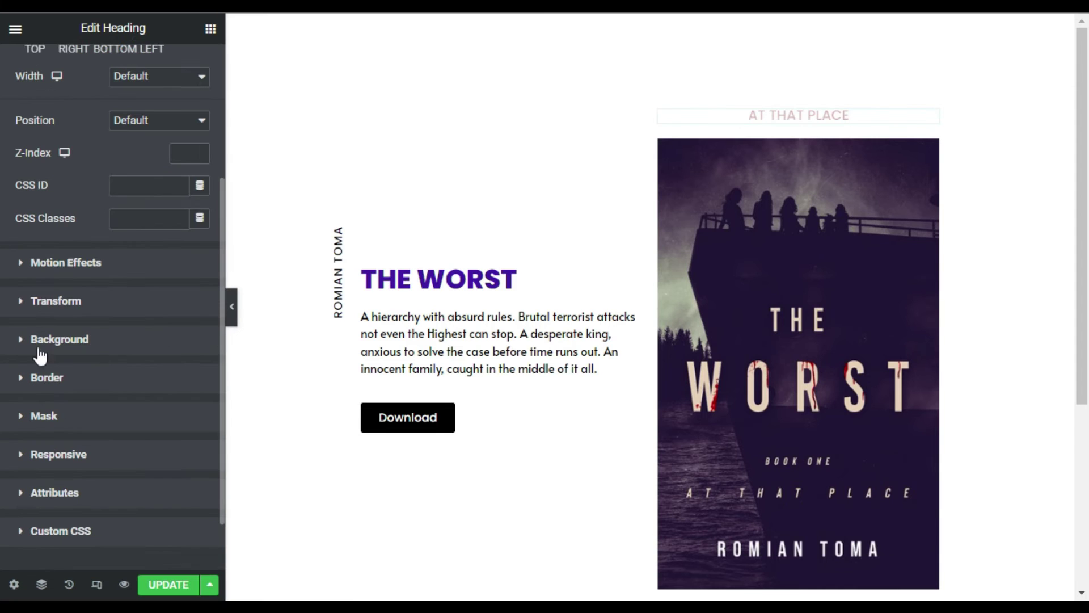
pyautogui.click(97, 341)
pyautogui.click(179, 297)
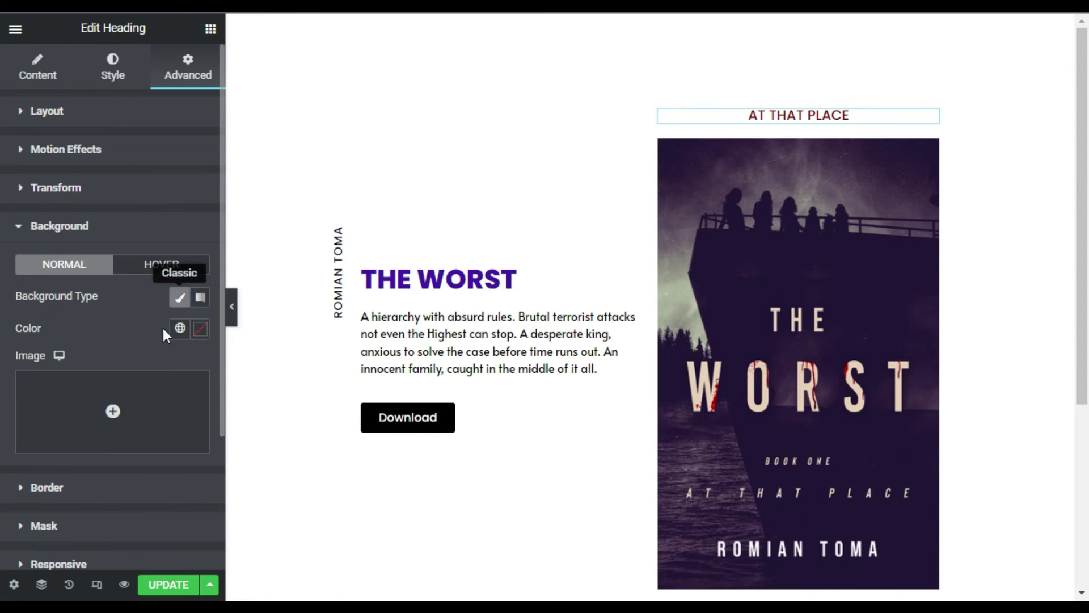
pyautogui.click(200, 329)
pyautogui.moveTo(156, 382); pyautogui.dragTo(152, 461)
pyautogui.moveTo(123, 427); pyautogui.dragTo(101, 368)
pyautogui.click(118, 322)
# - Set the heading's linked padding to 10 px on all sides
pyautogui.click(160, 109)
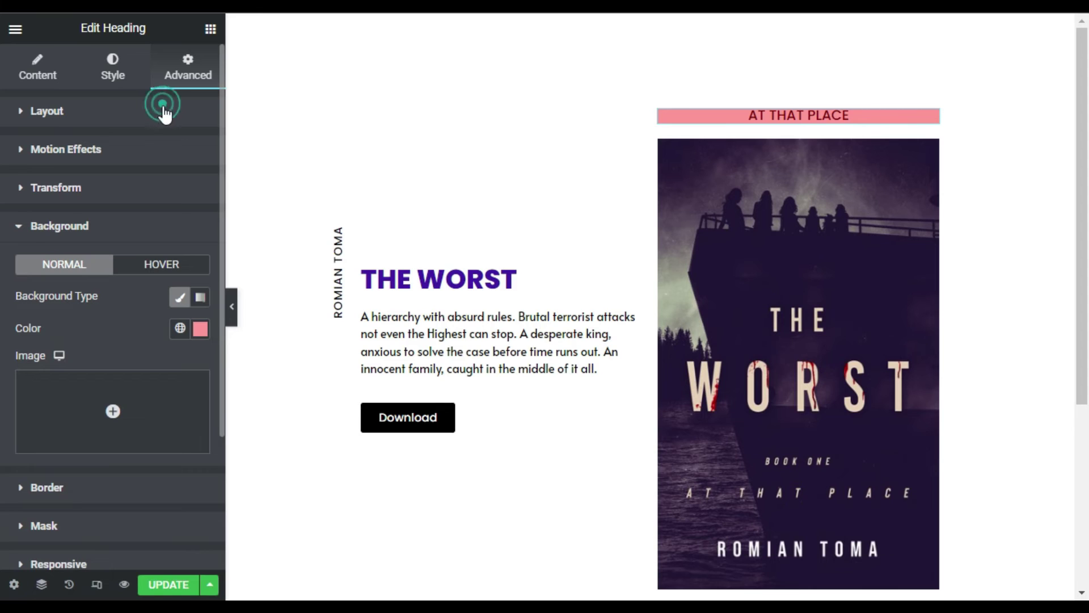
pyautogui.click(33, 234)
pyautogui.write('10')
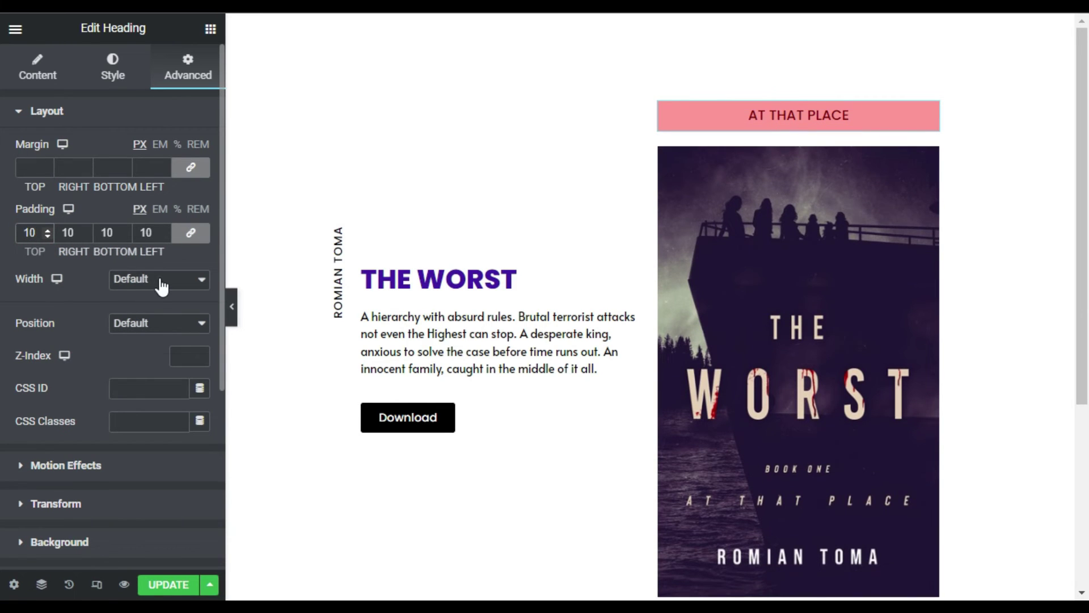
pyautogui.click(162, 287)
pyautogui.scroll(-5, 73, 369)
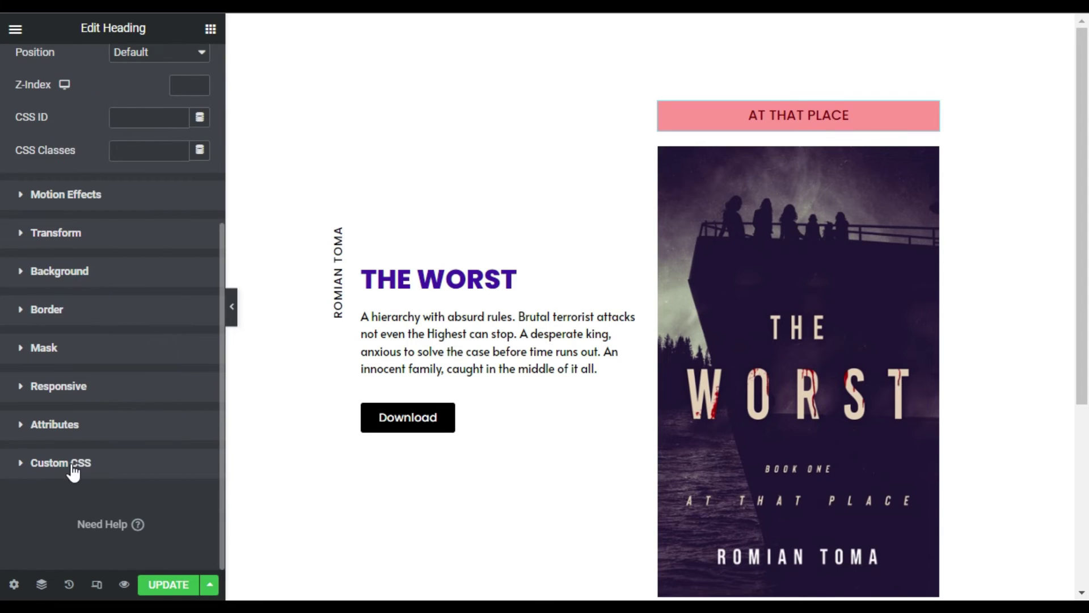
pyautogui.click(60, 463)
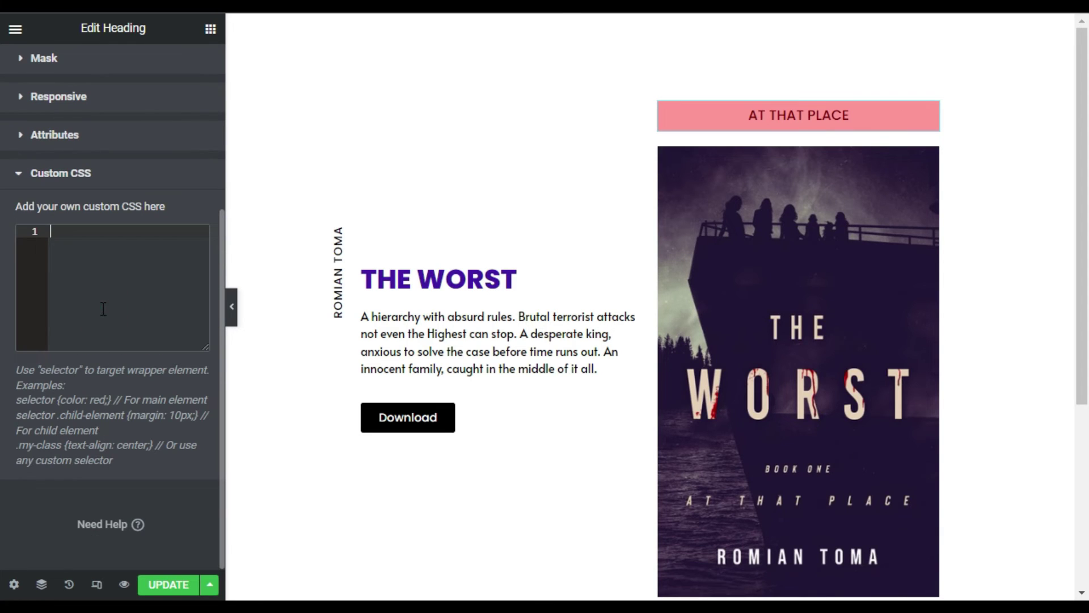
# - Add a word-break: break-all custom CSS rule to the tag heading
pyautogui.write('selector{     word-break: break-all; }')
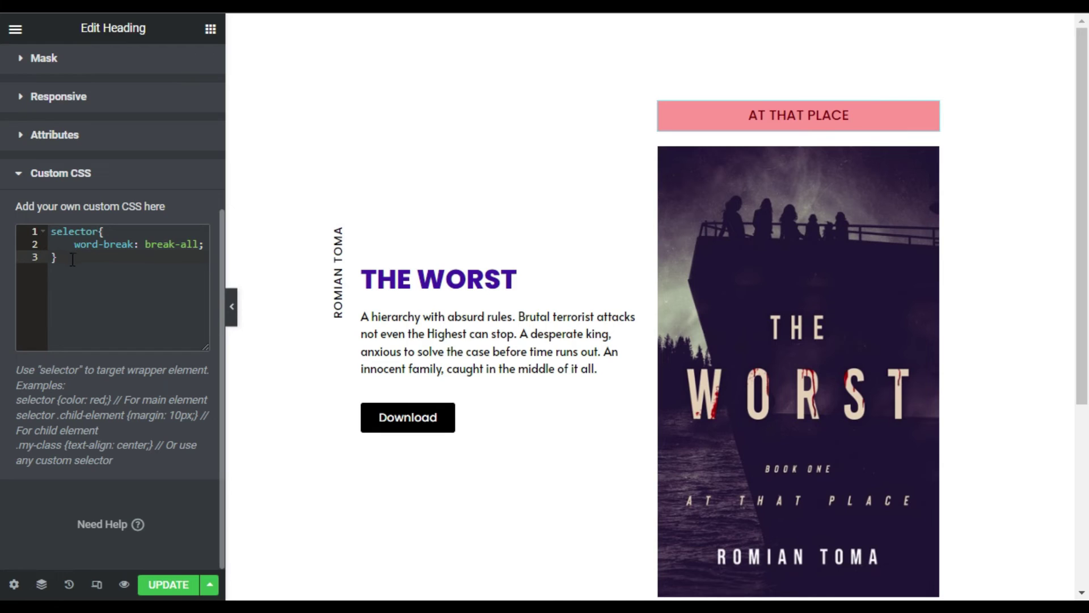
pyautogui.scroll(5, 92, 290)
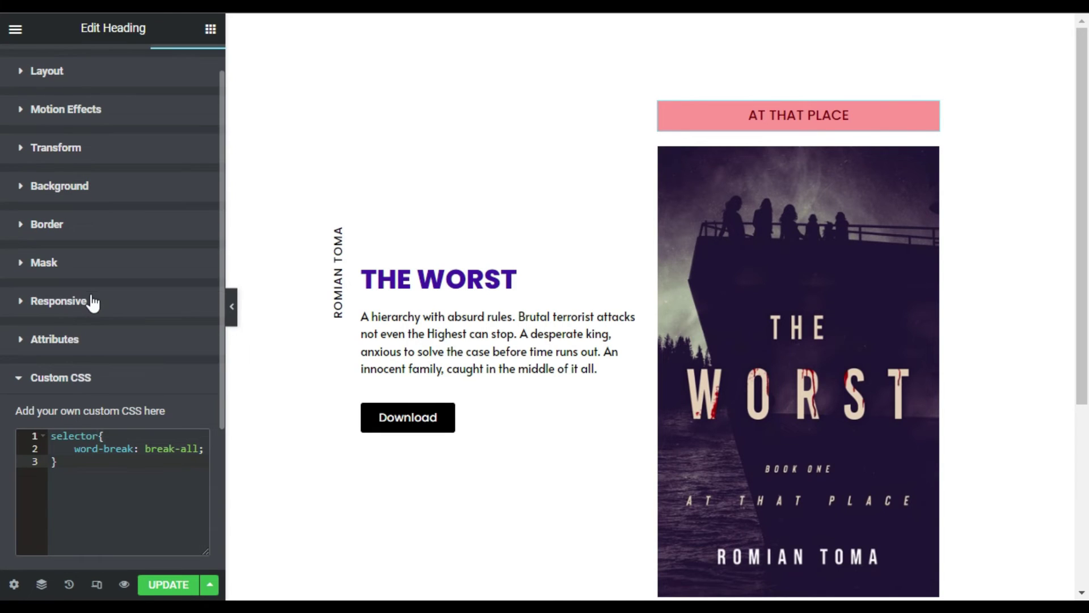
pyautogui.click(135, 116)
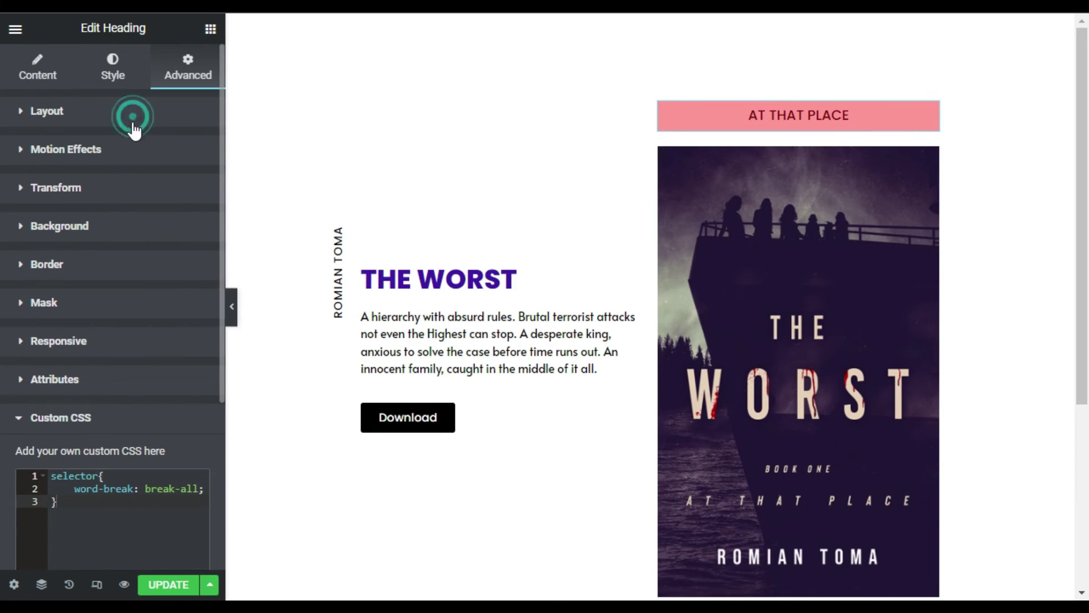
pyautogui.scroll(-2, 91, 407)
# - Give the tag heading a custom width of 10 and choose absolute positioning
pyautogui.click(154, 178)
pyautogui.click(135, 247)
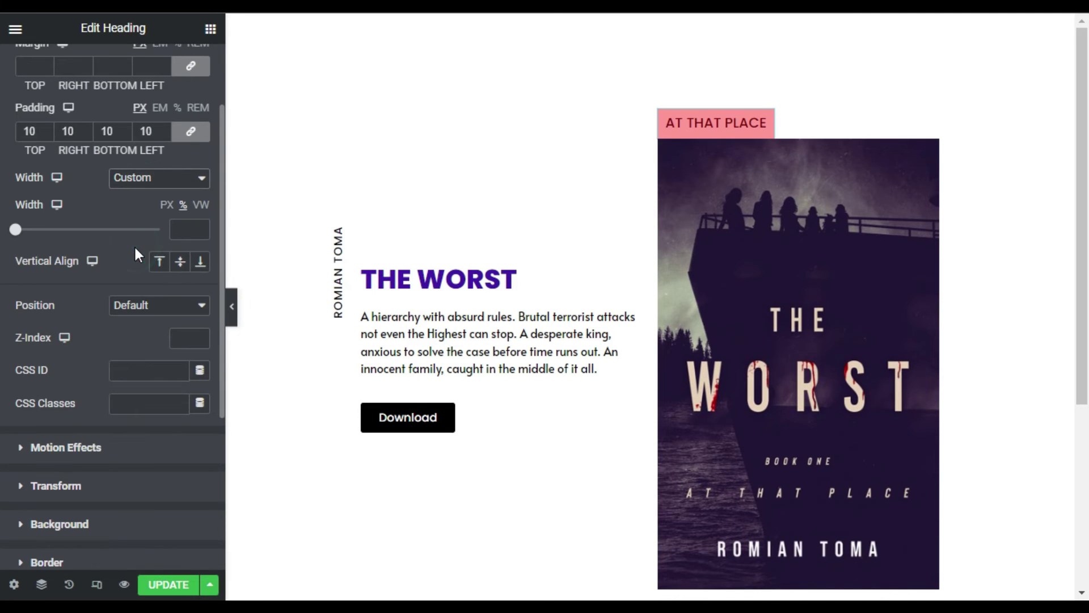
pyautogui.click(177, 229)
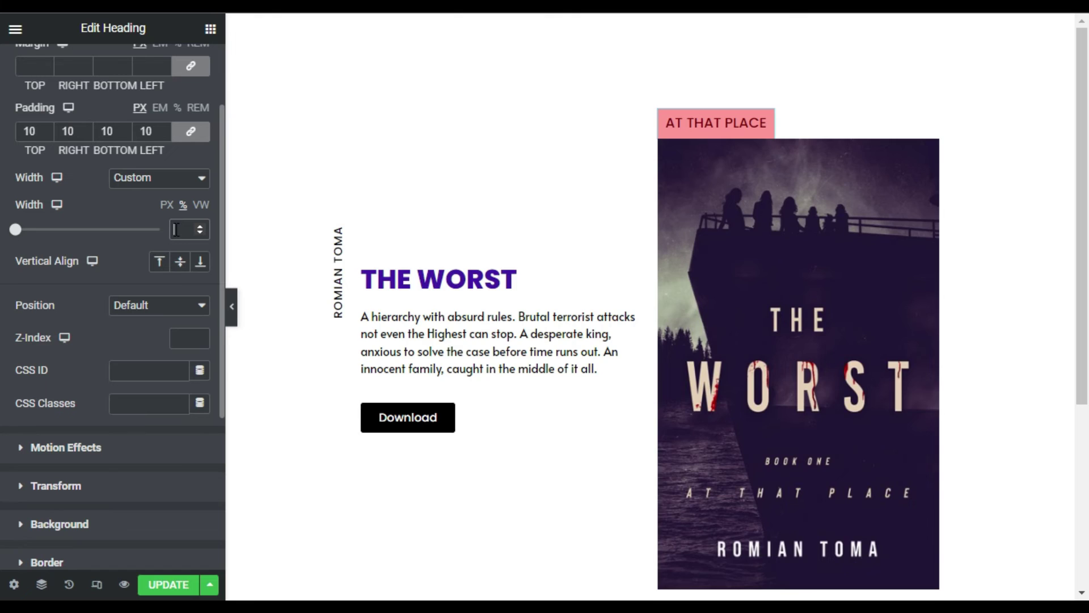
pyautogui.write('10')
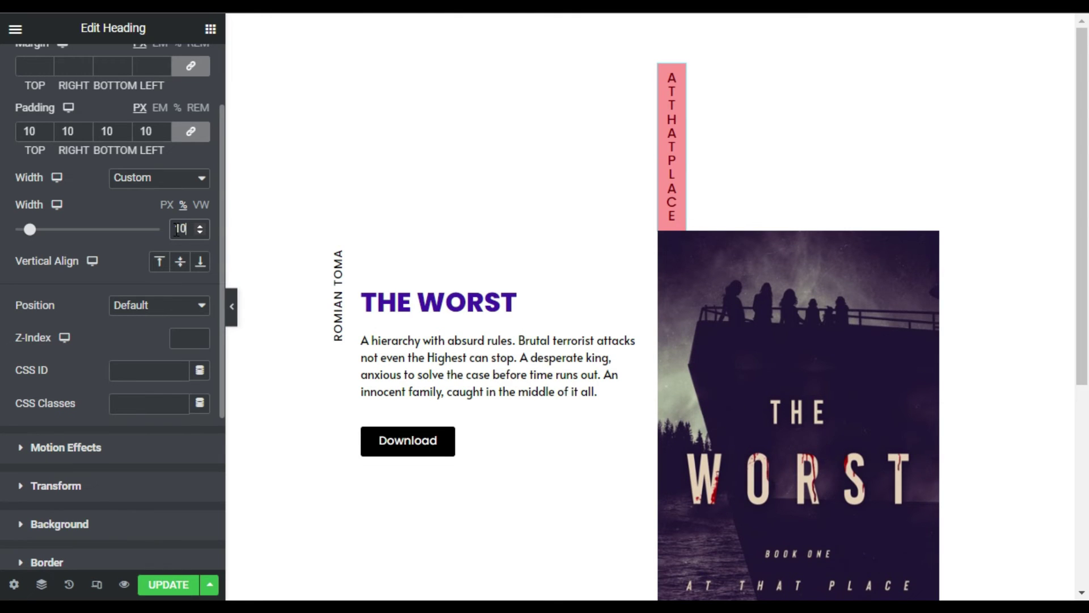
pyautogui.click(128, 305)
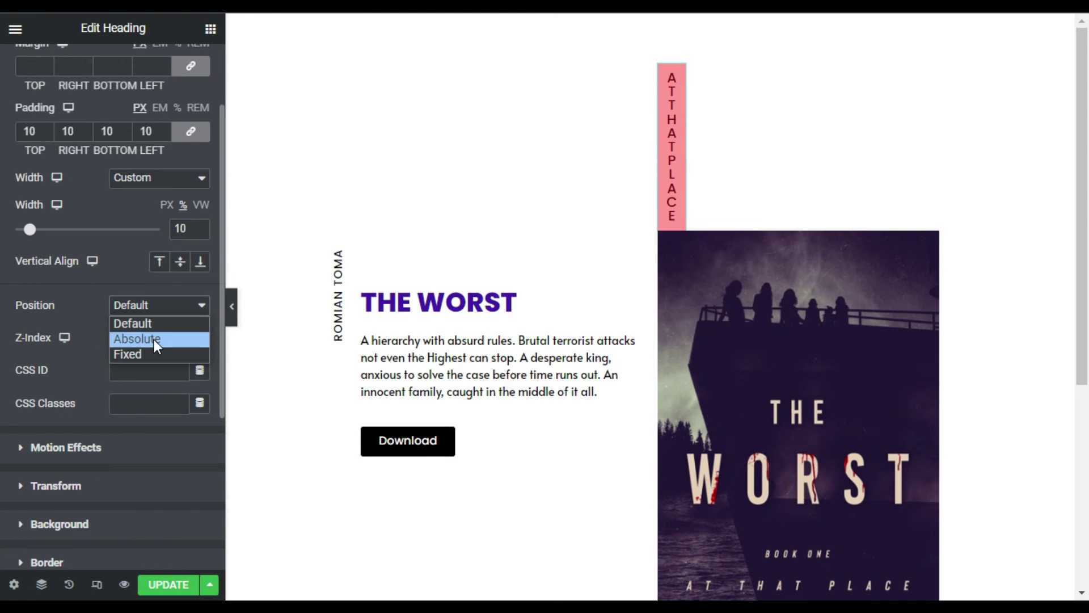
pyautogui.click(153, 339)
# - Narrow the tag to 8% width and anchor it to the cover's right edge
pyautogui.scroll(-2, 136, 343)
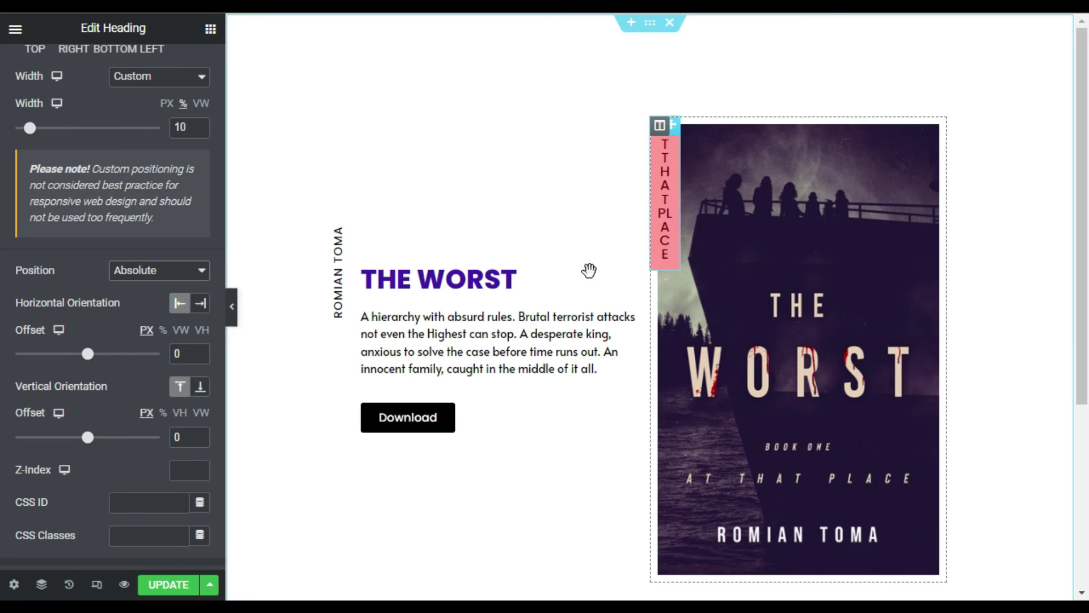
pyautogui.scroll(2, 187, 193)
pyautogui.click(198, 234)
pyautogui.click(198, 234)
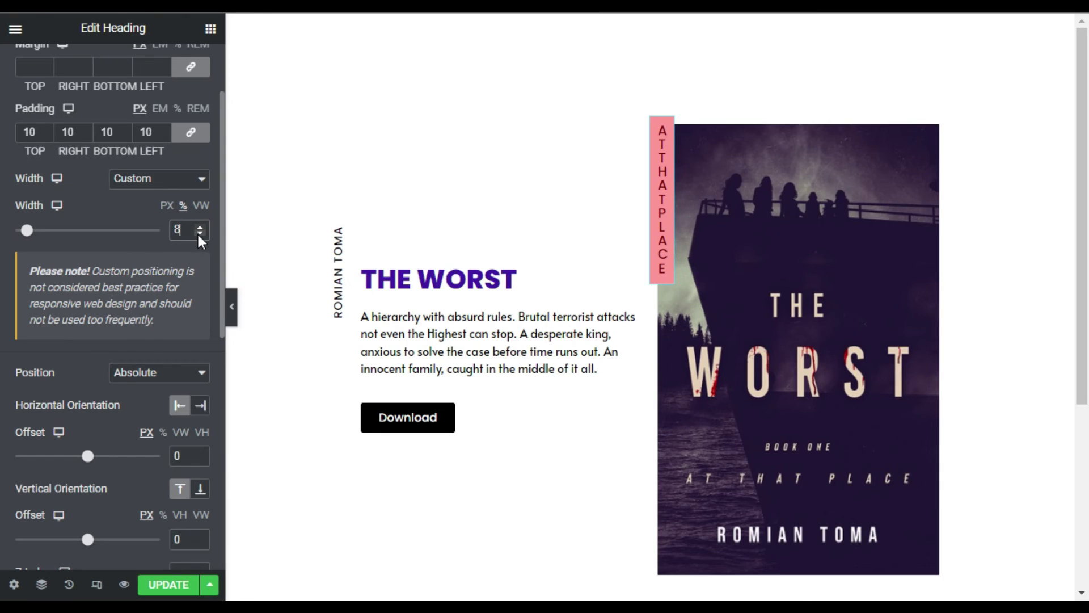
pyautogui.scroll(-2, 185, 502)
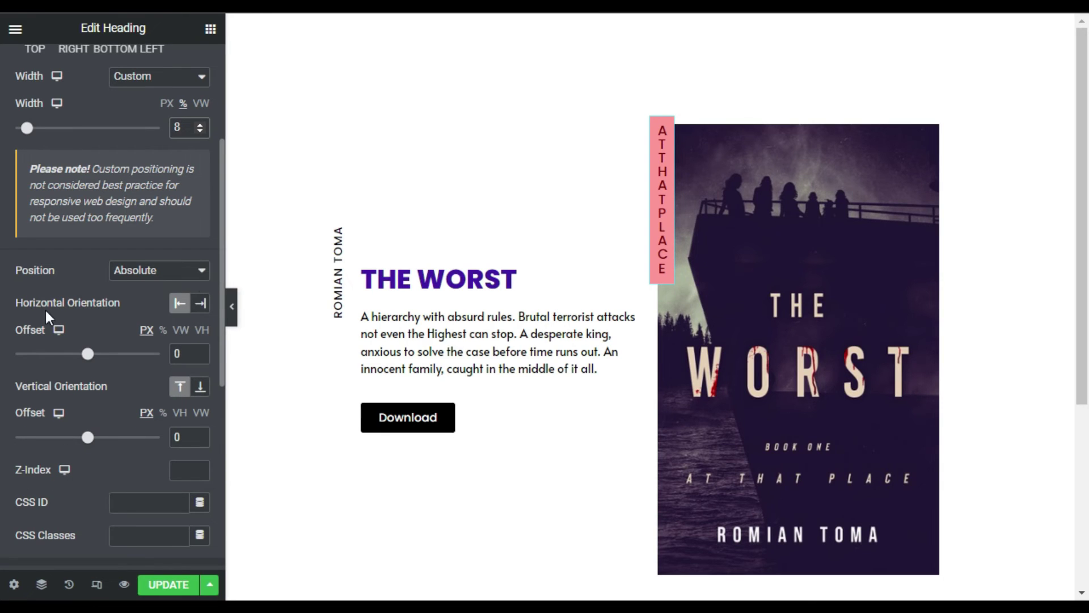
pyautogui.click(201, 307)
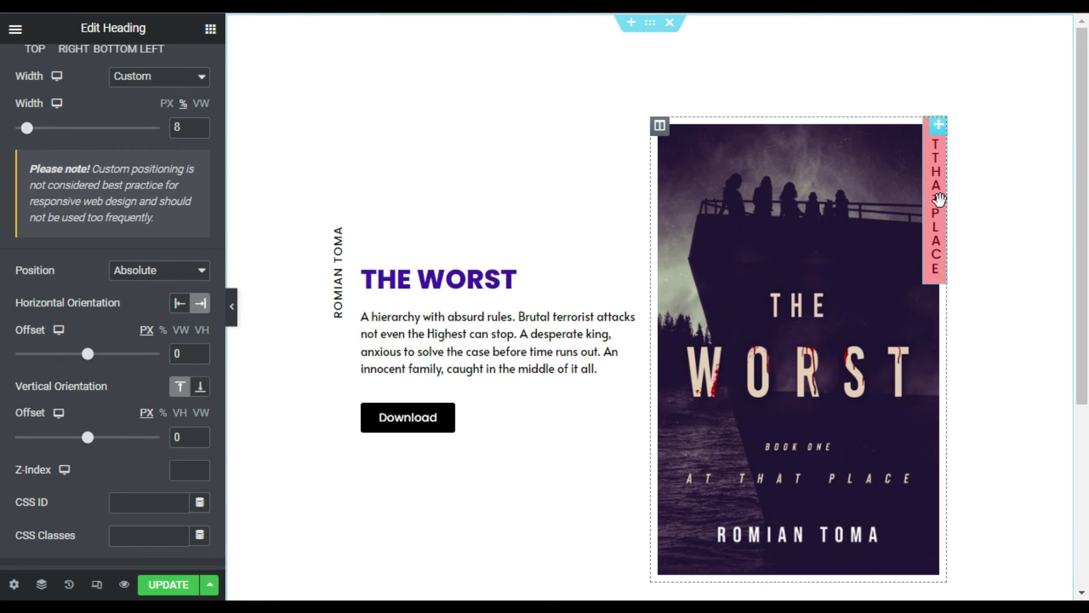
pyautogui.scroll(5, 34, 85)
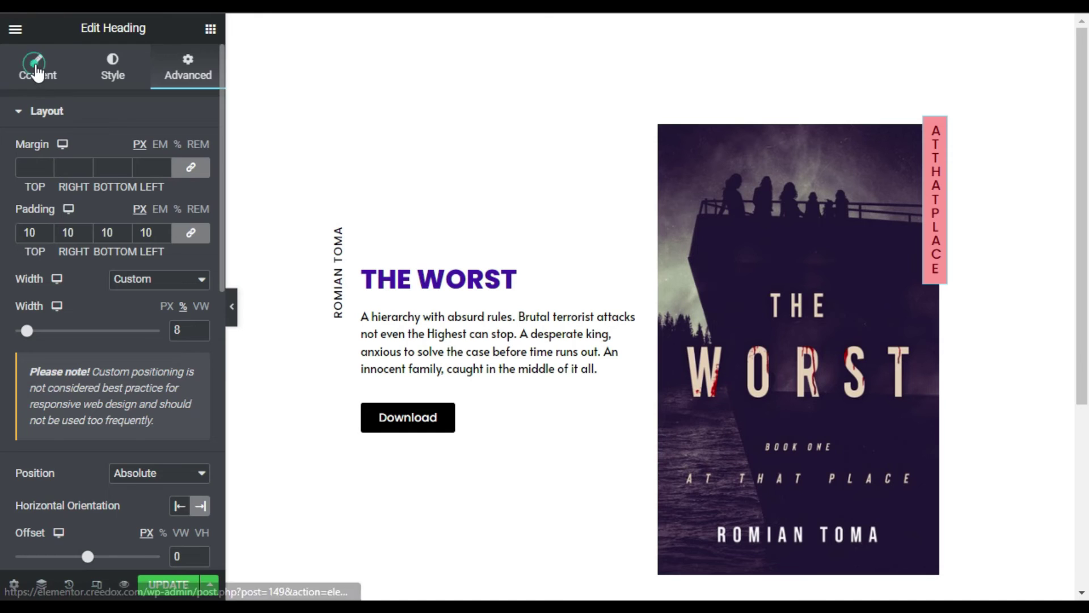
# - Set the tag's typography line height to 25 px
pyautogui.click(35, 70)
pyautogui.click(127, 57)
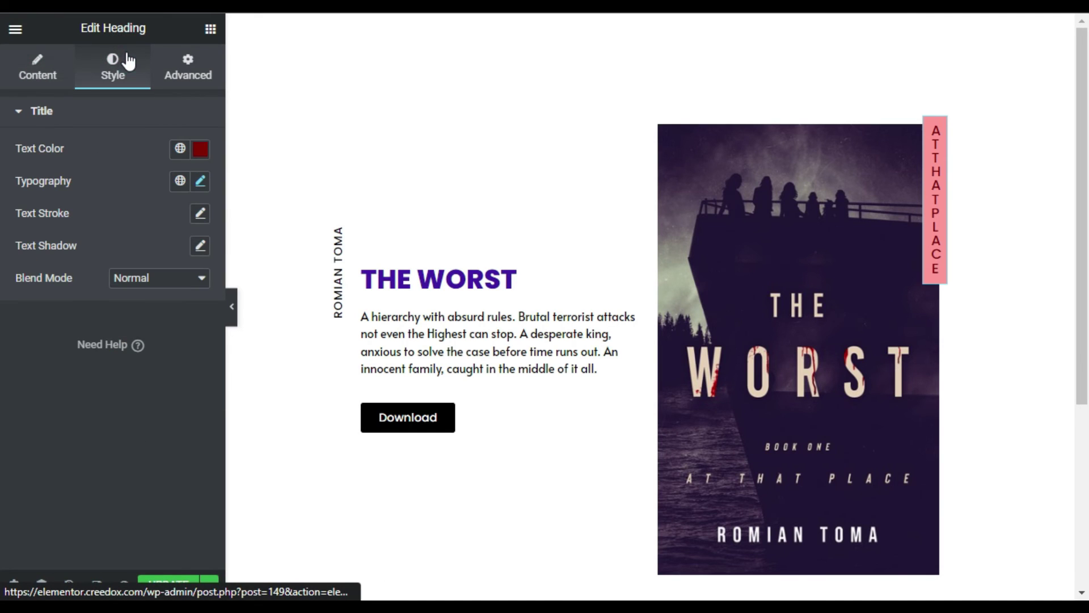
pyautogui.click(200, 183)
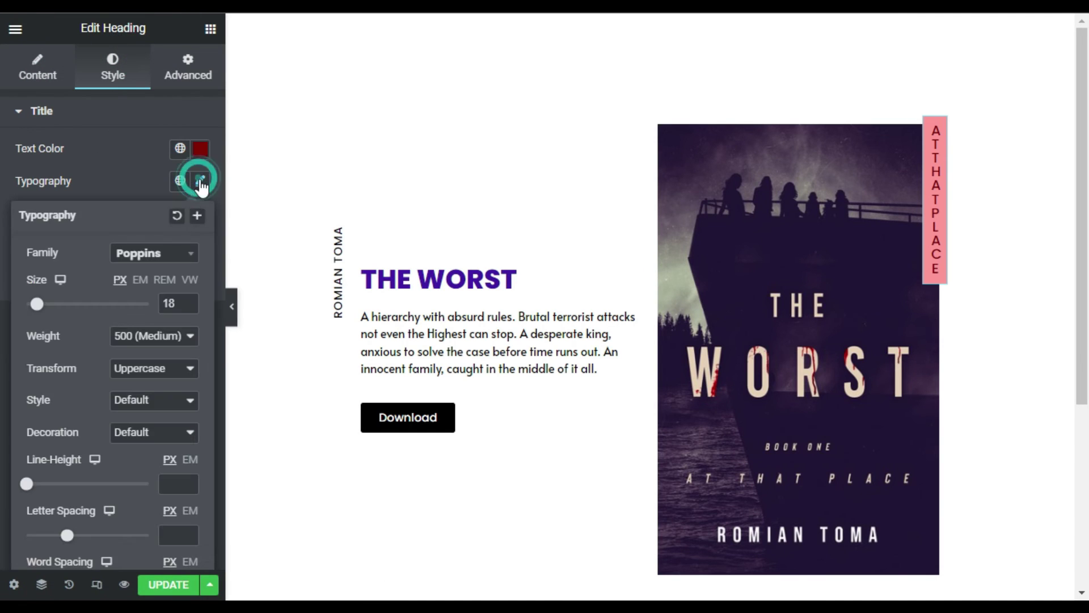
pyautogui.scroll(-1, 113, 453)
pyautogui.moveTo(31, 449); pyautogui.dragTo(61, 449)
pyautogui.click(191, 450)
pyautogui.click(189, 450)
pyautogui.click(190, 450)
pyautogui.click(190, 449)
pyautogui.click(189, 450)
pyautogui.click(189, 449)
pyautogui.click(190, 443)
pyautogui.click(189, 443)
pyautogui.click(189, 443)
pyautogui.click(190, 443)
pyautogui.click(189, 443)
pyautogui.click(190, 443)
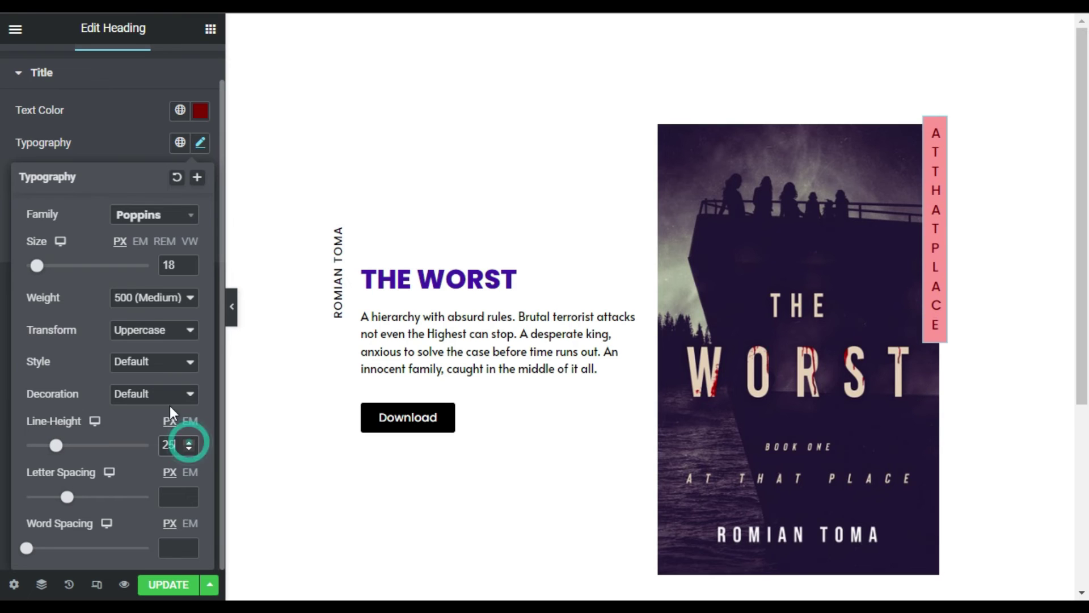
pyautogui.scroll(1, 39, 103)
pyautogui.click(28, 68)
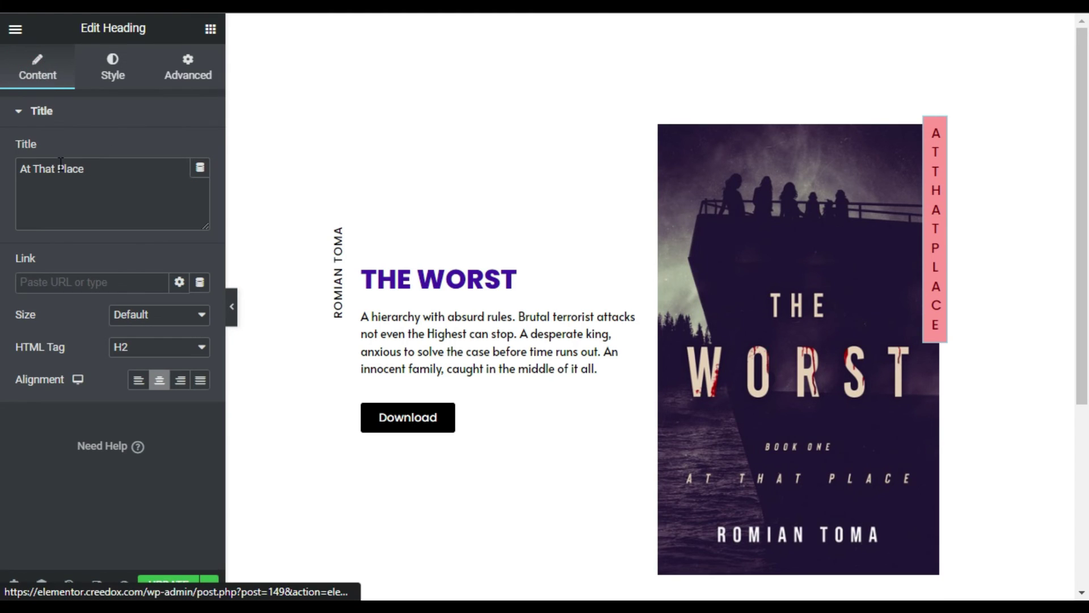
# - Insert double <br> line breaks after 'At' and 'That' in the tag title, then Update
pyautogui.click(33, 169)
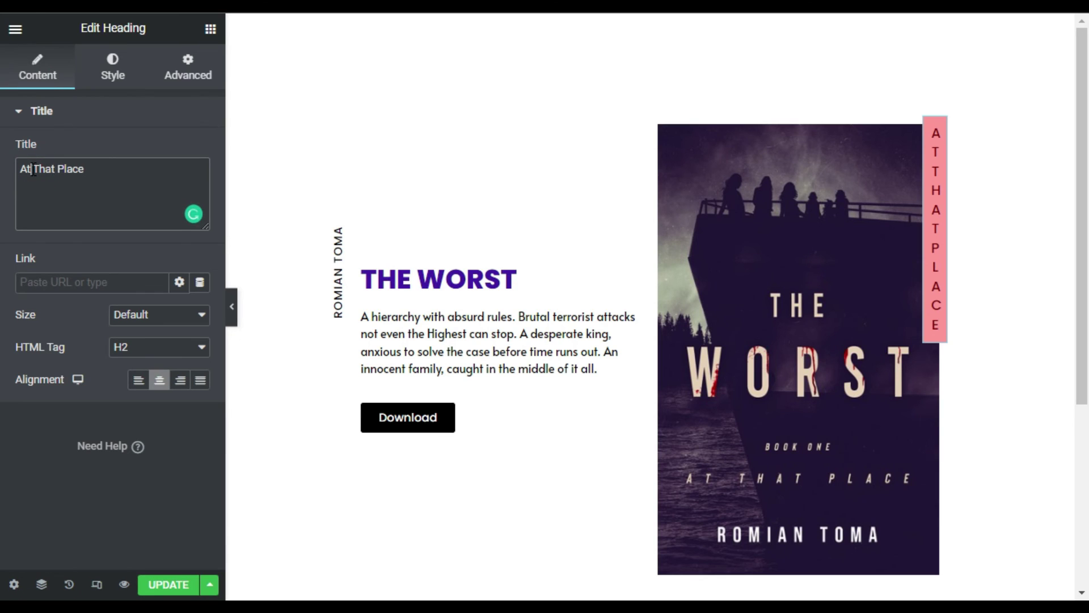
pyautogui.write('<br>')
pyautogui.moveTo(52, 169); pyautogui.dragTo(31, 176)
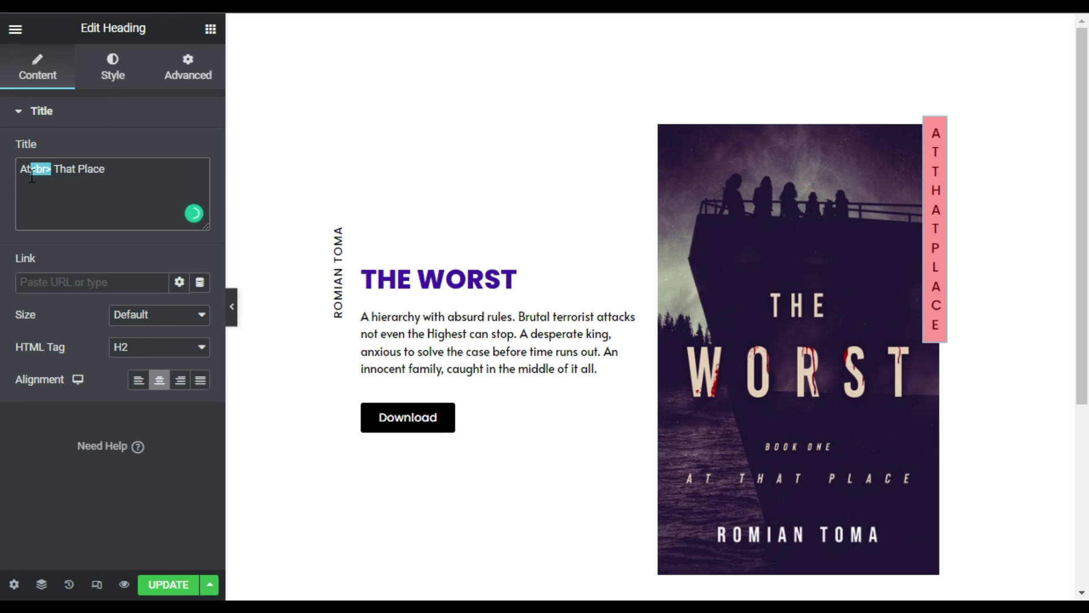
pyautogui.hotkey('ctrl', 'c')
pyautogui.press('Right')
pyautogui.hotkey('ctrl', 'v')
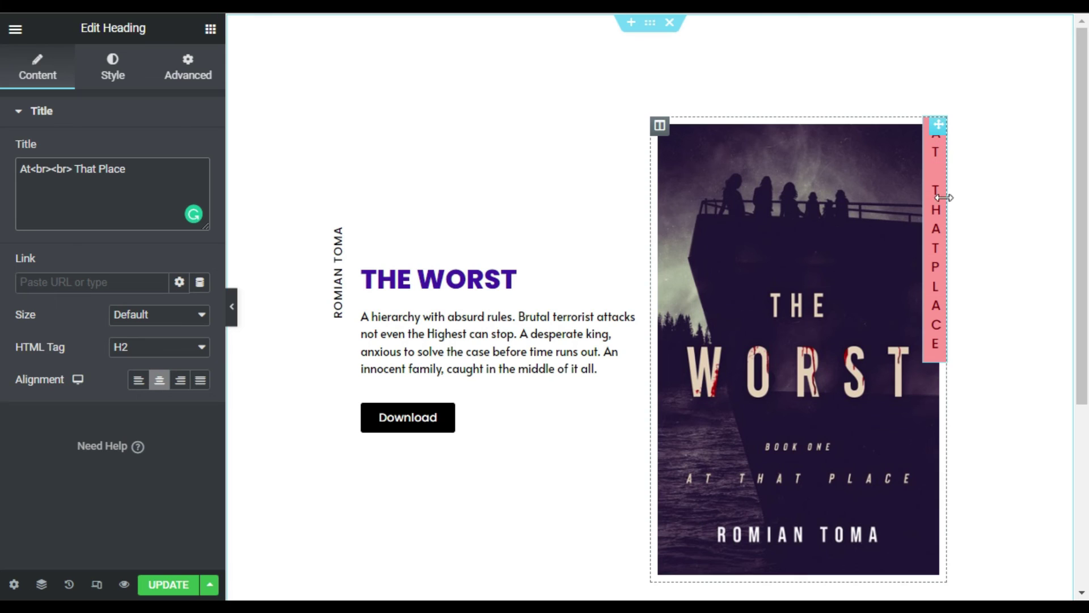
pyautogui.keyDown('shift'); pyautogui.click(32, 170); pyautogui.keyUp('shift')
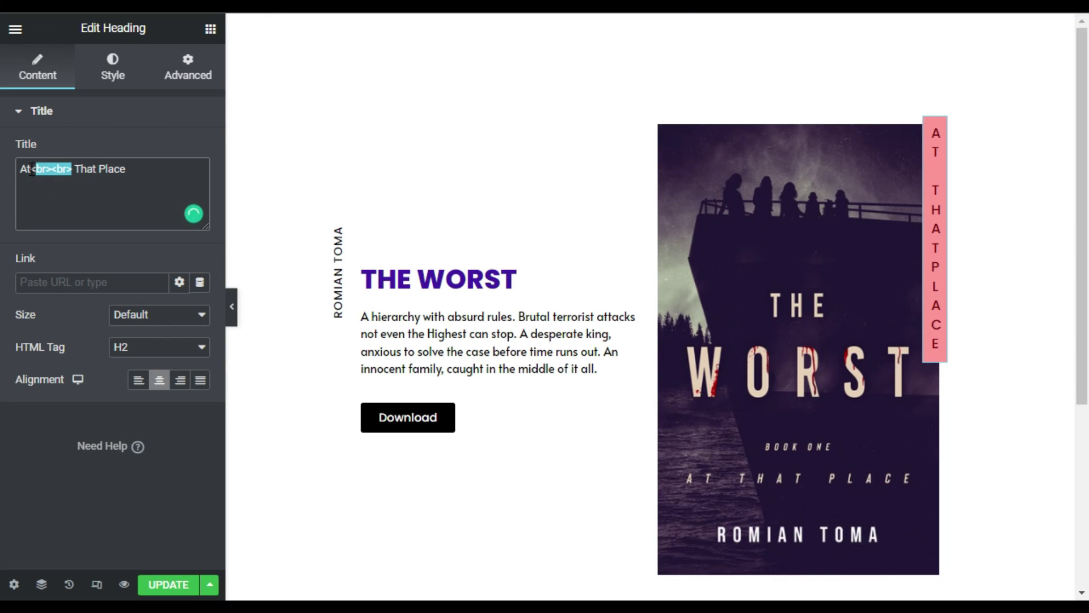
pyautogui.hotkey('ctrl', 'c')
pyautogui.click(95, 168)
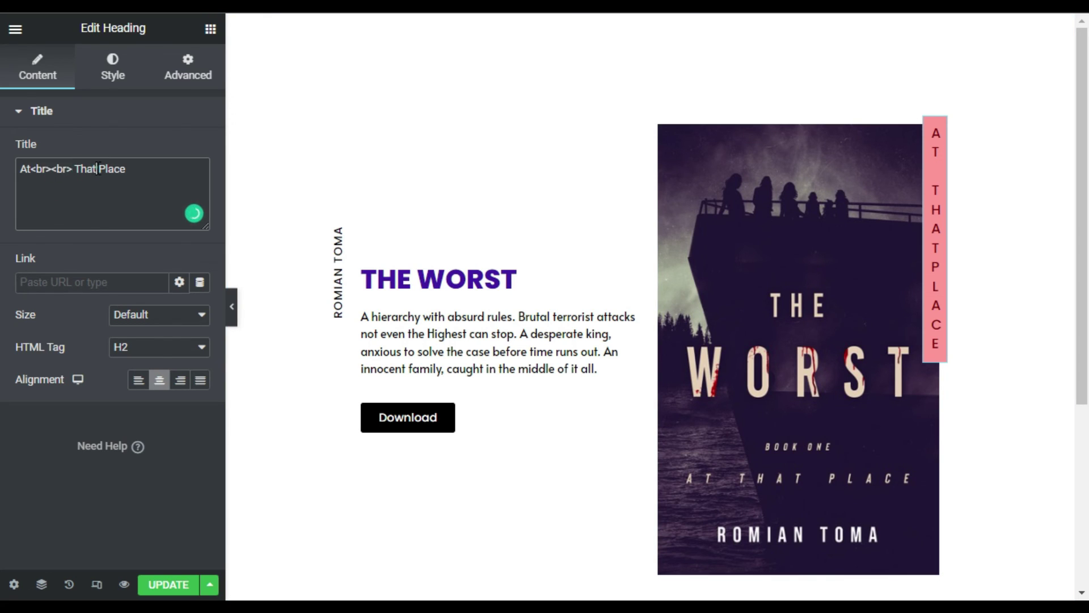
pyautogui.hotkey('ctrl', 'v')
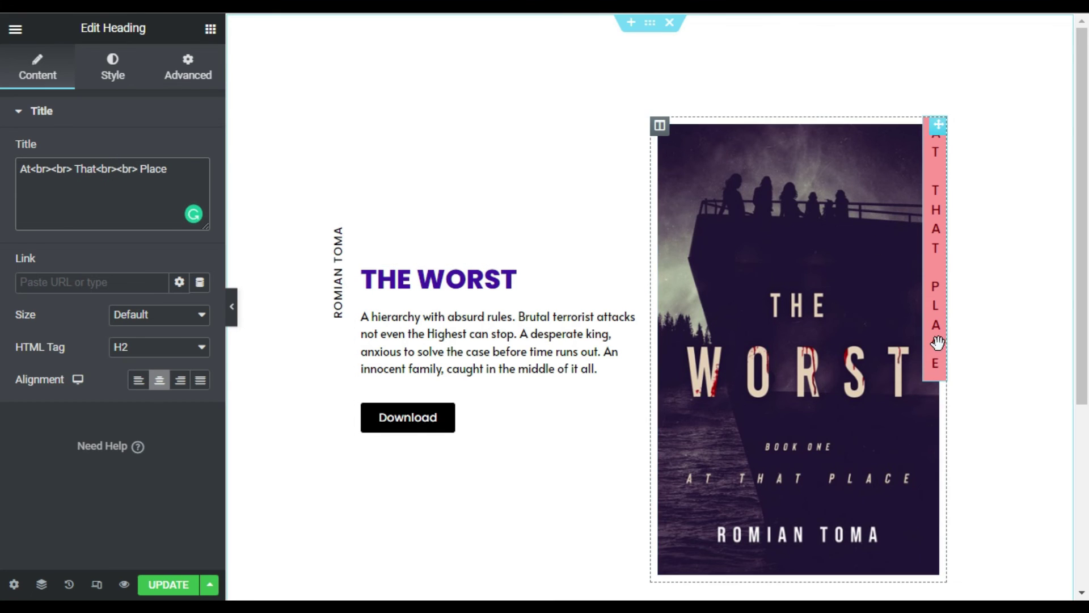
pyautogui.click(168, 587)
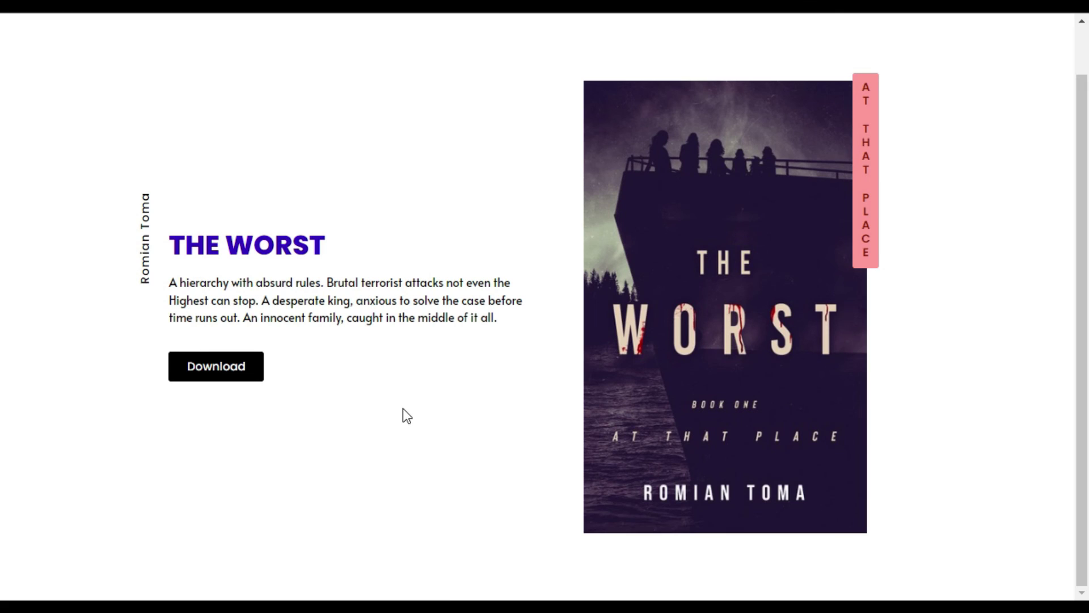
# - On the live page, test selecting the vertical author name and the AT THAT PLACE tag
pyautogui.moveTo(149, 251); pyautogui.dragTo(146, 192)
pyautogui.click(159, 288)
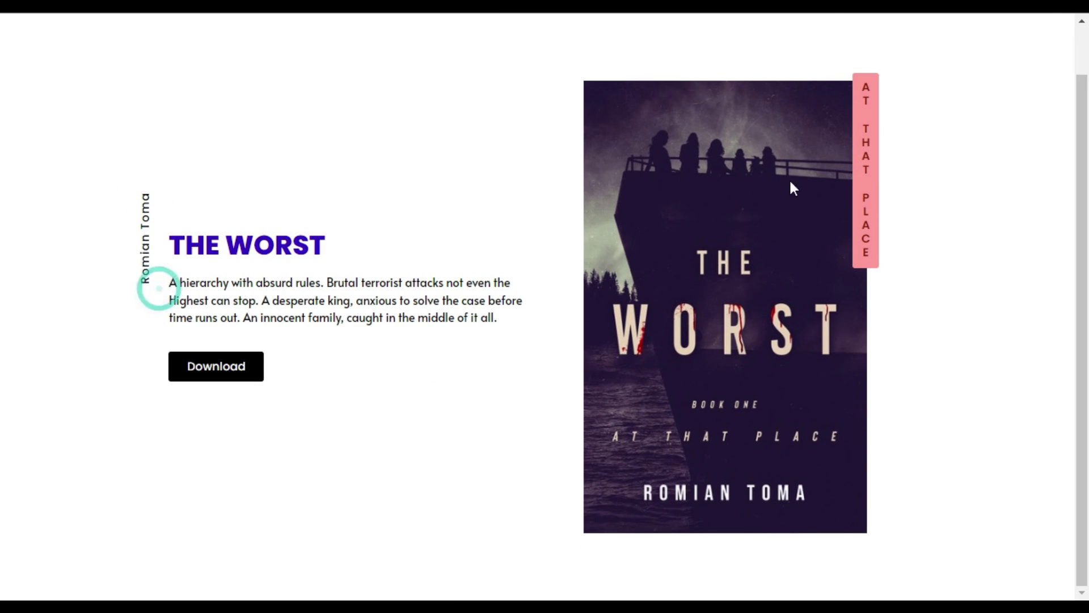
pyautogui.moveTo(861, 84); pyautogui.dragTo(889, 267)
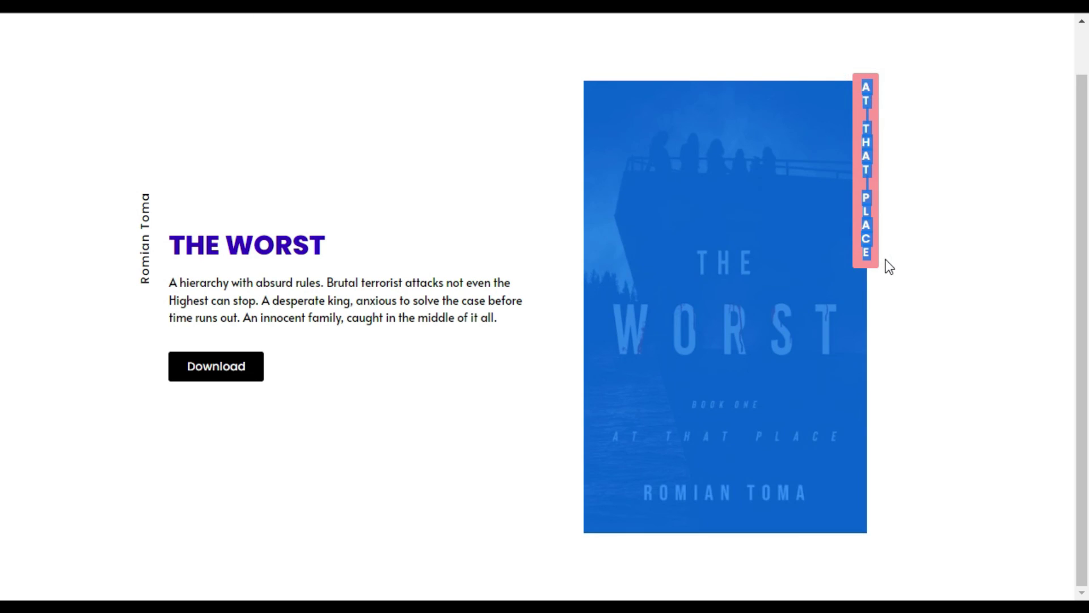
pyautogui.click(635, 289)
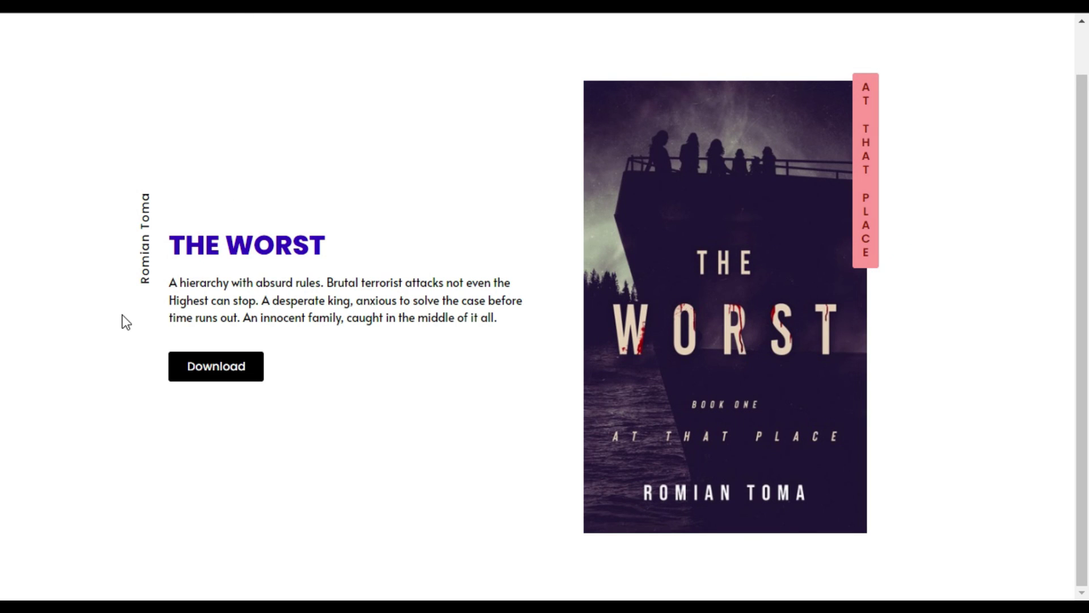